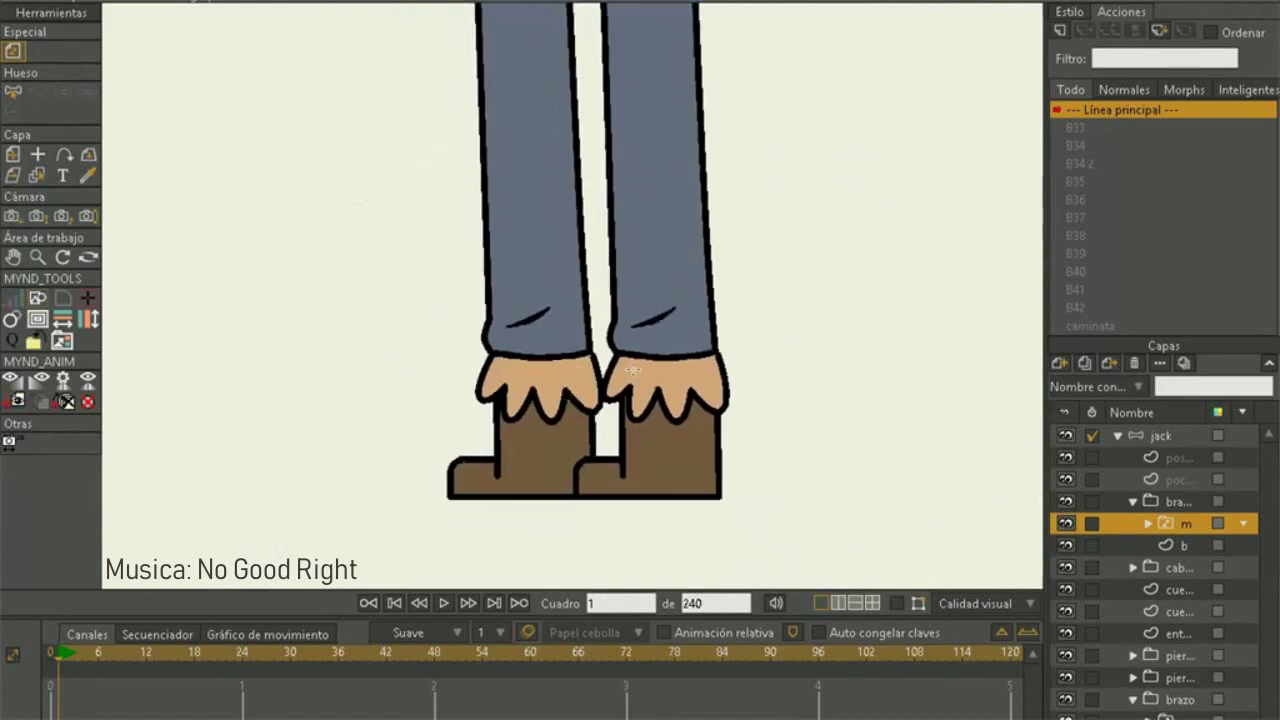
# Turn on the bone overlays in the viewport and select the jack bone layer
pyautogui.moveTo(620, 150); pyautogui.dragTo(675, 367)
pyautogui.scroll(-5, 672, 364)
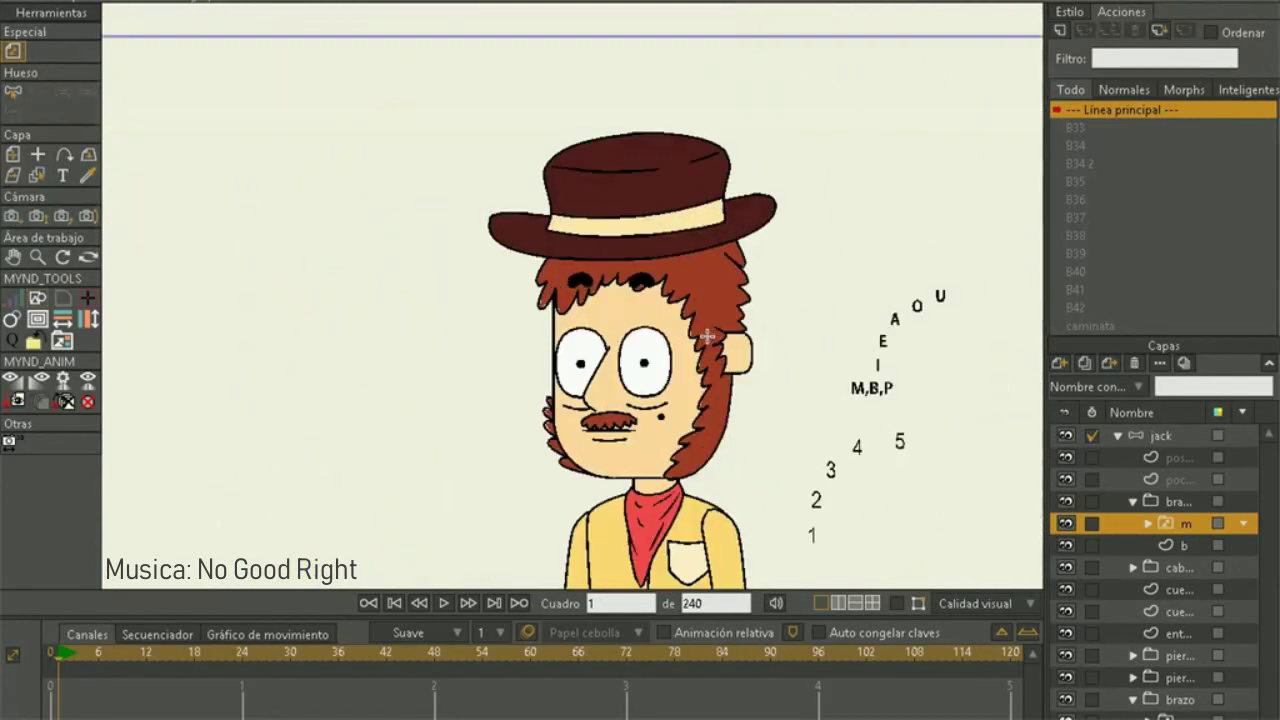
pyautogui.scroll(6, 698, 254)
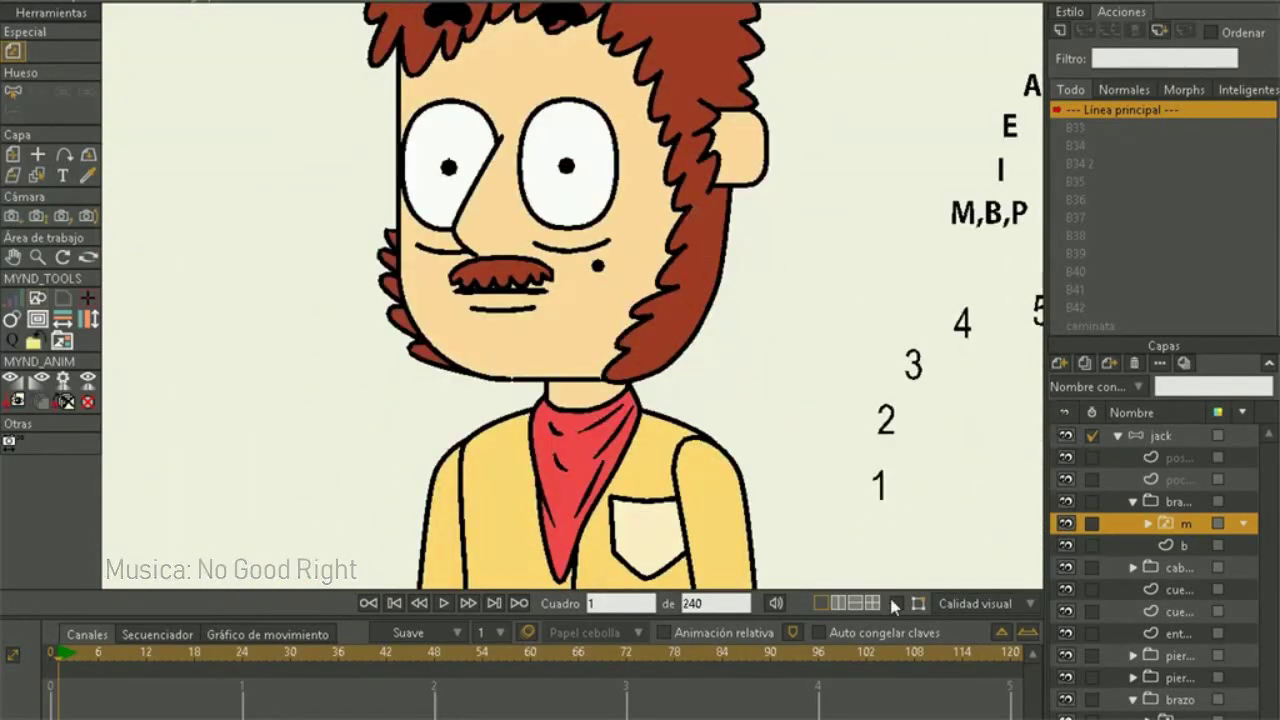
pyautogui.click(893, 606)
pyautogui.scroll(-5, 560, 189)
pyautogui.click(1183, 447)
pyautogui.scroll(5, 750, 200)
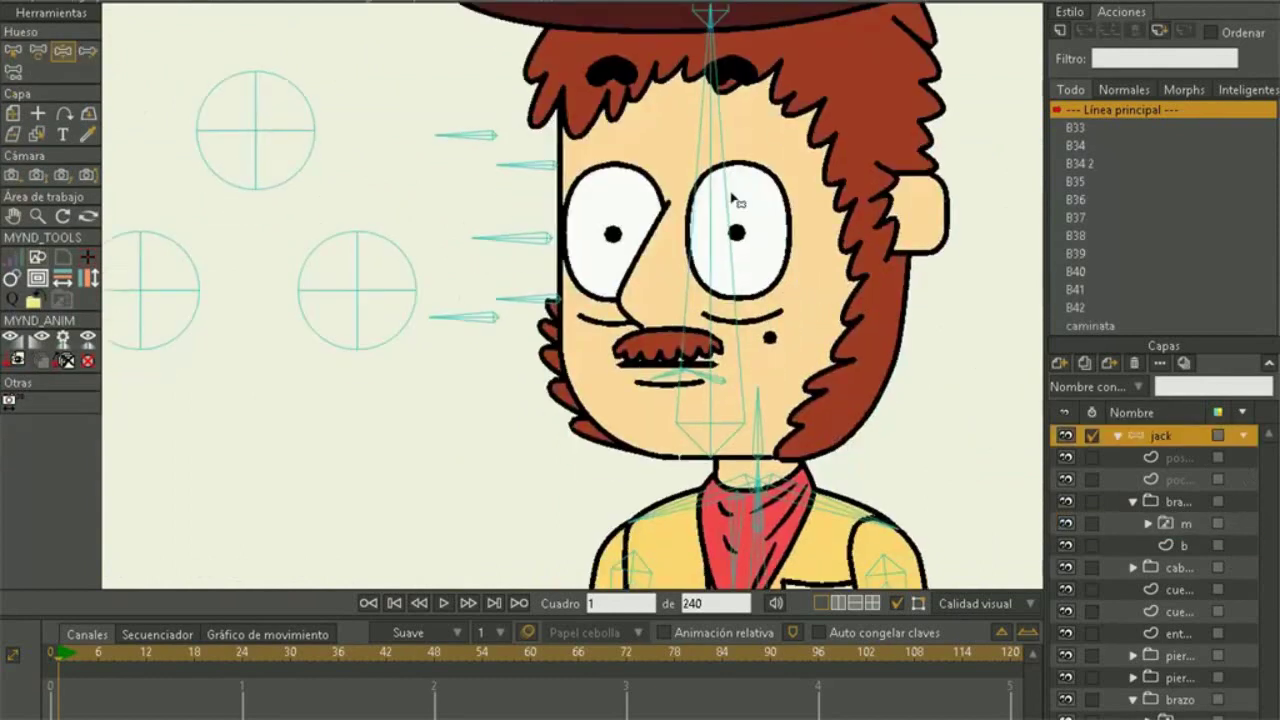
# Try swinging the hat forward on its bone, and restore it to its rest position
pyautogui.moveTo(718, 136); pyautogui.dragTo(500, 300)
pyautogui.scroll(-2, 413, 421)
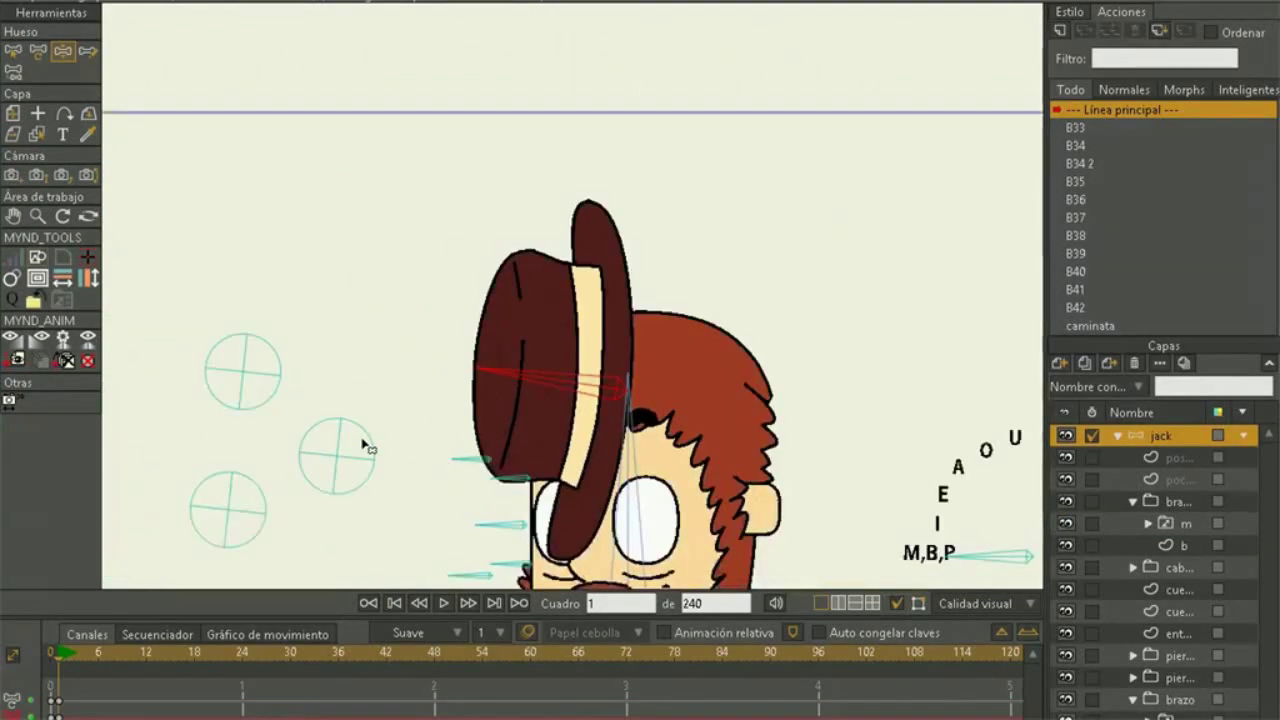
pyautogui.moveTo(465, 403); pyautogui.dragTo(606, 265)
pyautogui.hotkey('ctrl', 'z')
pyautogui.press('Delete')
# Tilt the character's head slightly with the head bone and test the neck bone
pyautogui.scroll(3, 589, 451)
pyautogui.moveTo(660, 442); pyautogui.dragTo(702, 155)
pyautogui.scroll(4, 694, 449)
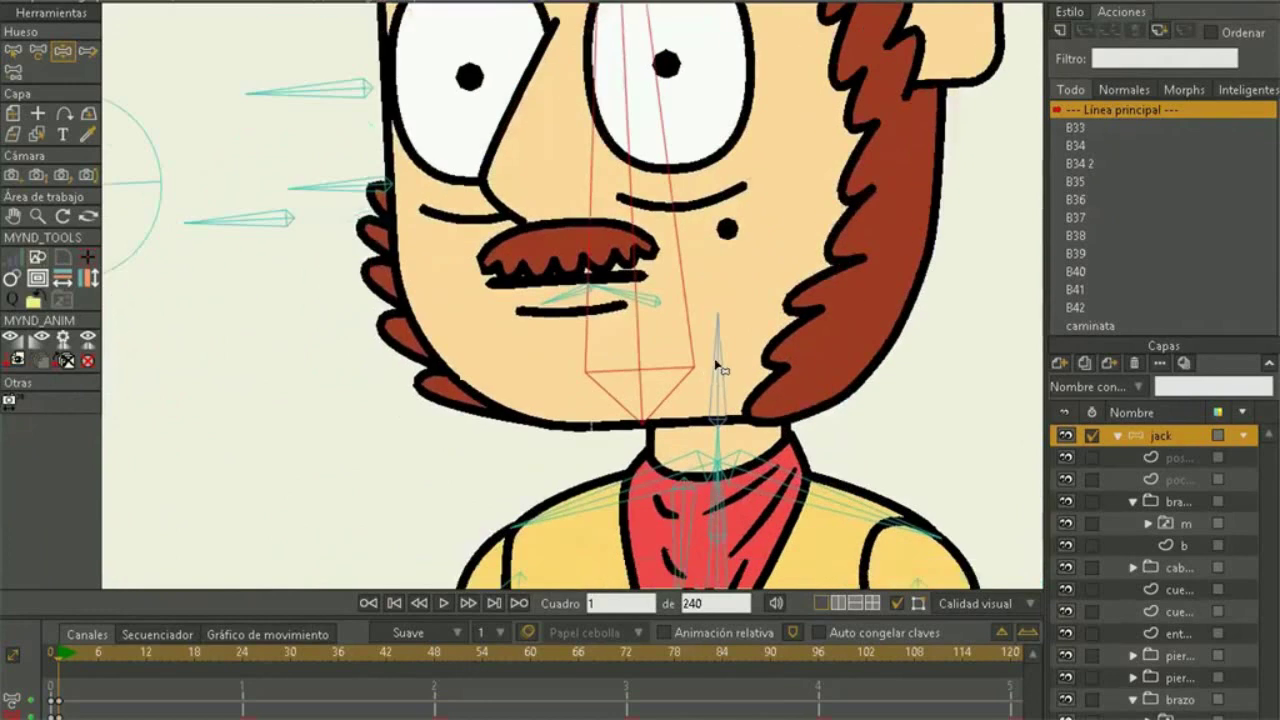
pyautogui.moveTo(728, 356); pyautogui.dragTo(717, 359)
pyautogui.moveTo(706, 438); pyautogui.dragTo(660, 268)
# Swing the torso bone sideways to test how the shirt, scarf and shoulders bend
pyautogui.scroll(-4, 662, 268)
pyautogui.scroll(4, 586, 337)
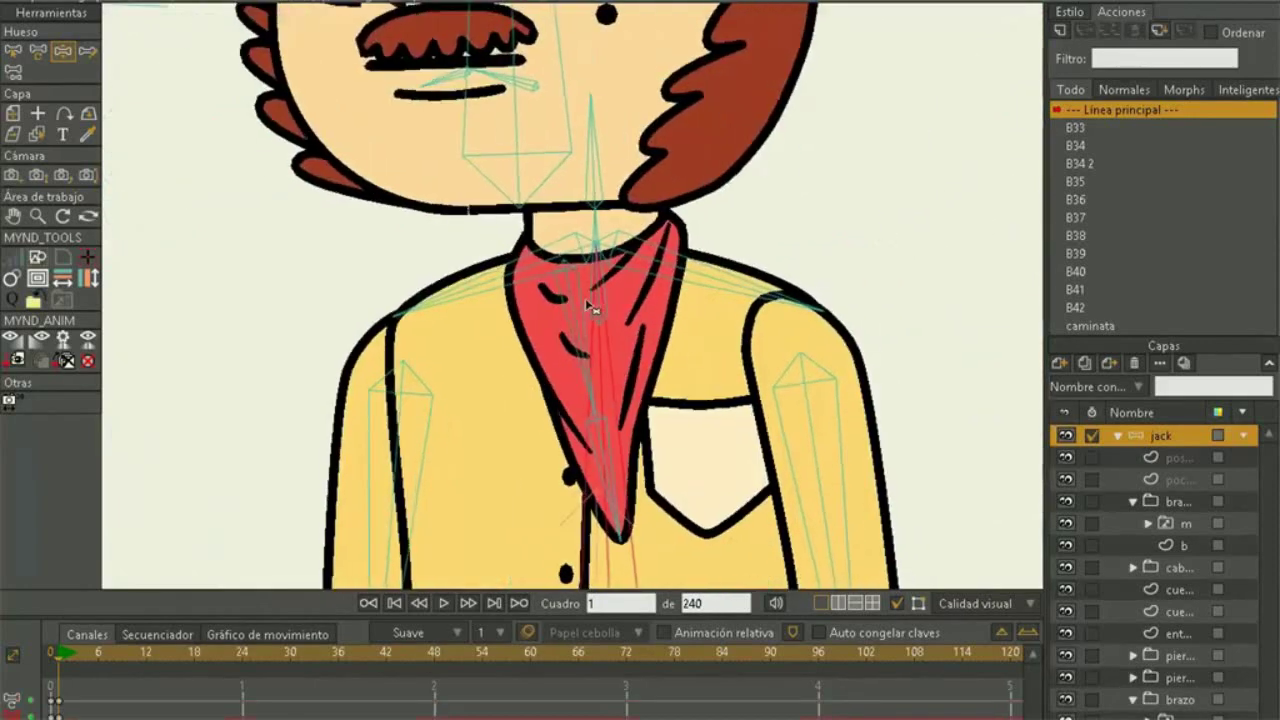
pyautogui.moveTo(622, 338); pyautogui.dragTo(586, 363)
pyautogui.scroll(-4, 586, 363)
pyautogui.scroll(3, 619, 300)
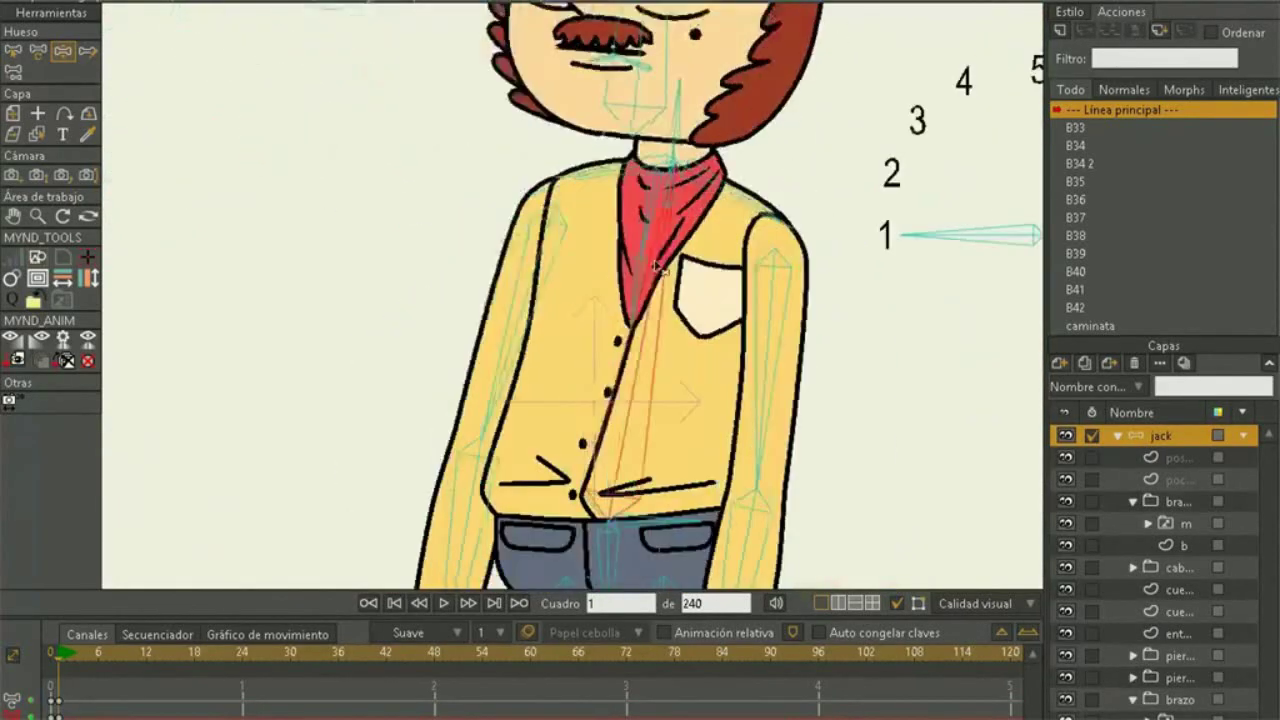
pyautogui.moveTo(620, 298); pyautogui.dragTo(634, 322)
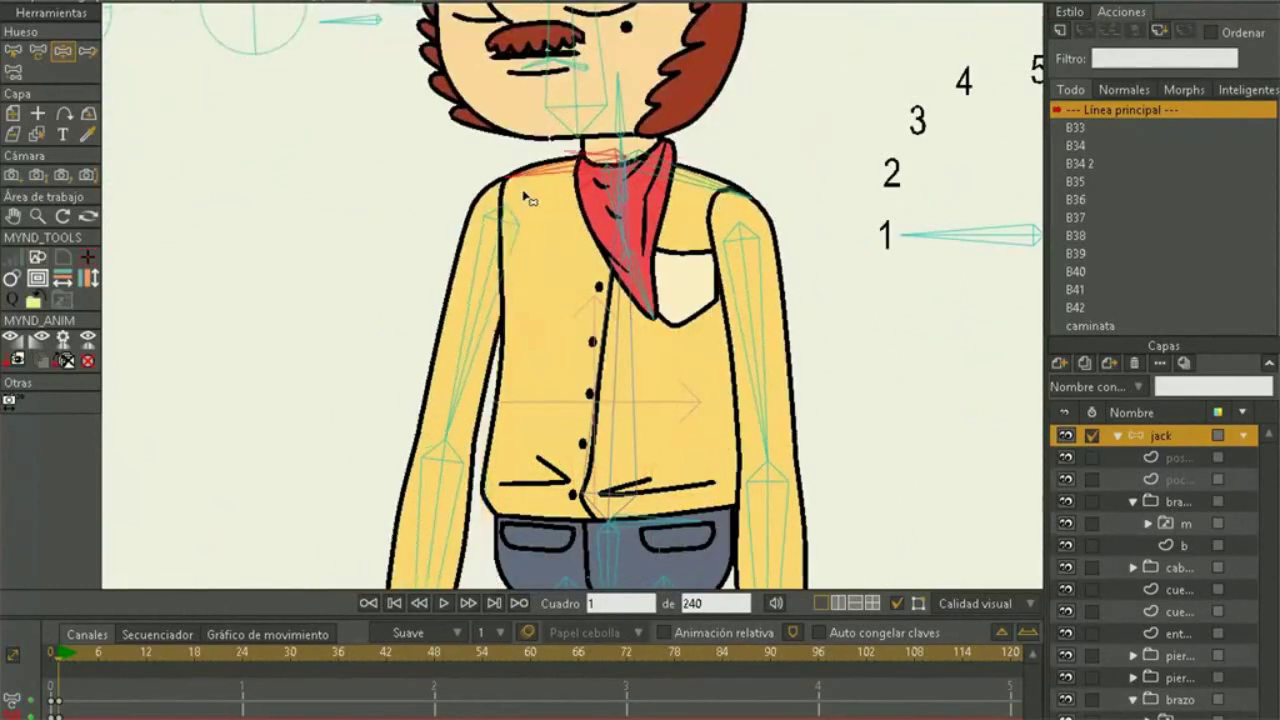
# Raise the character's right forearm with an open hand, and fold the left arm so its hand covers the mouth
pyautogui.moveTo(445, 360); pyautogui.dragTo(330, 133)
pyautogui.scroll(-3, 400, 260)
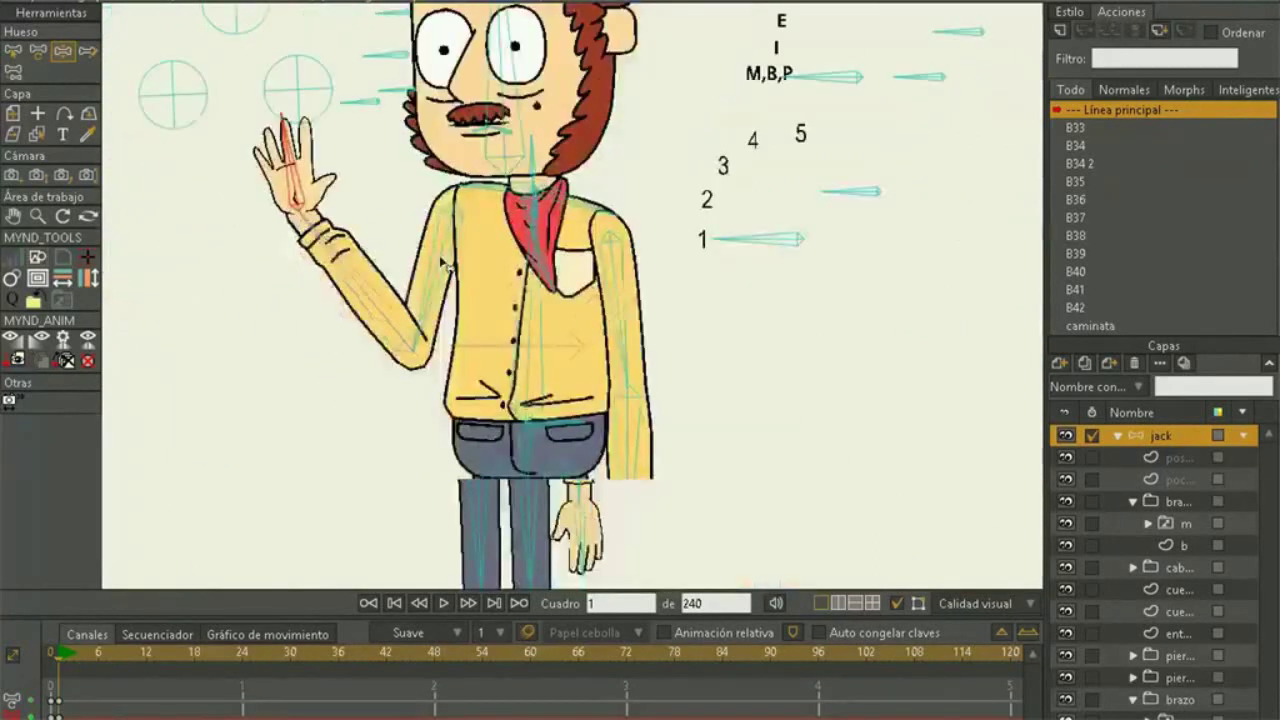
pyautogui.moveTo(510, 305); pyautogui.dragTo(537, 225)
pyautogui.scroll(3, 494, 280)
pyautogui.moveTo(494, 280); pyautogui.dragTo(464, 185)
pyautogui.scroll(-3, 468, 185)
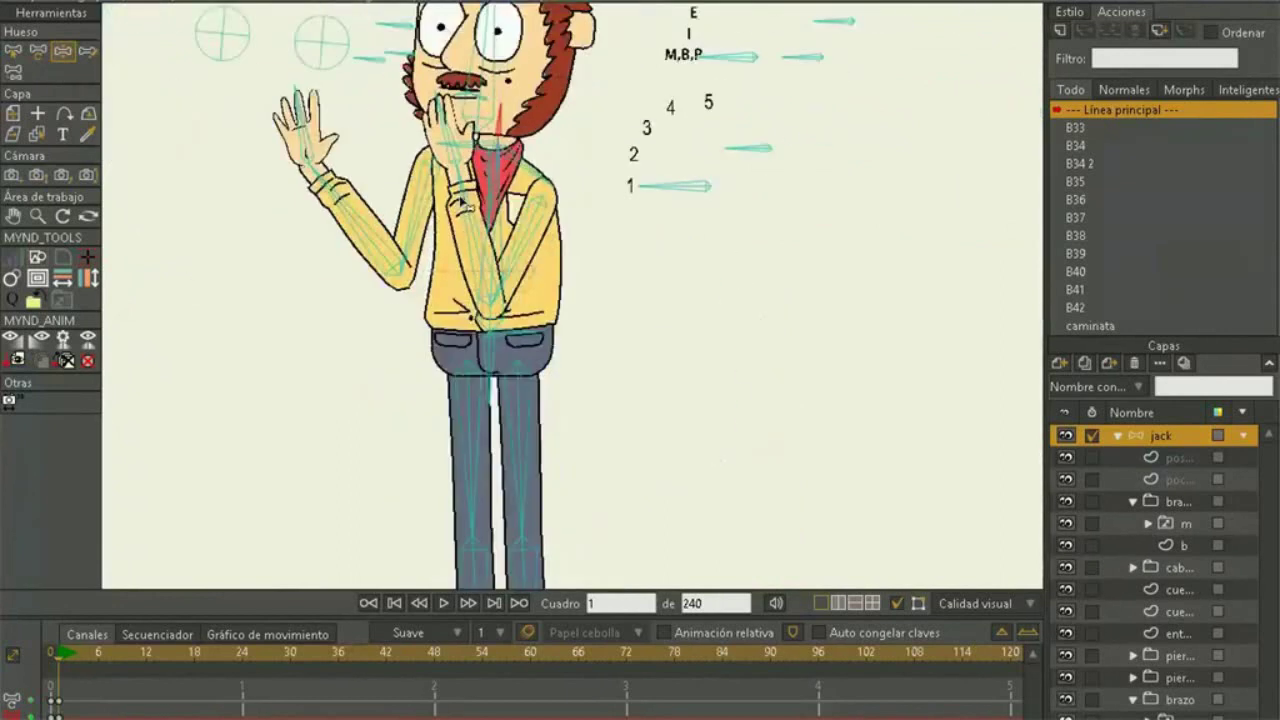
# Stretch the character's right arm straight out to the side and bend its hand upright at the wrist
pyautogui.moveTo(365, 231); pyautogui.dragTo(195, 92)
pyautogui.moveTo(212, 149); pyautogui.dragTo(163, 192)
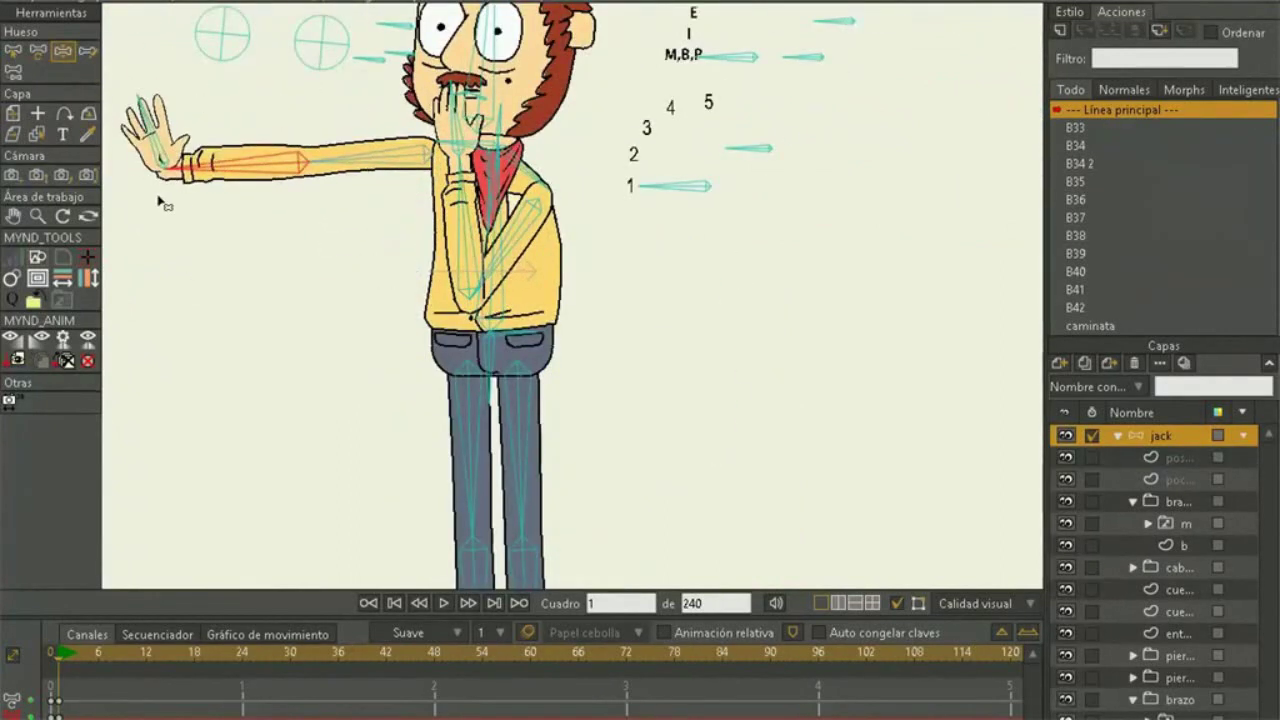
pyautogui.scroll(4, 160, 195)
pyautogui.moveTo(338, 255); pyautogui.dragTo(356, 246)
pyautogui.moveTo(343, 300); pyautogui.dragTo(334, 304)
pyautogui.scroll(-4, 323, 203)
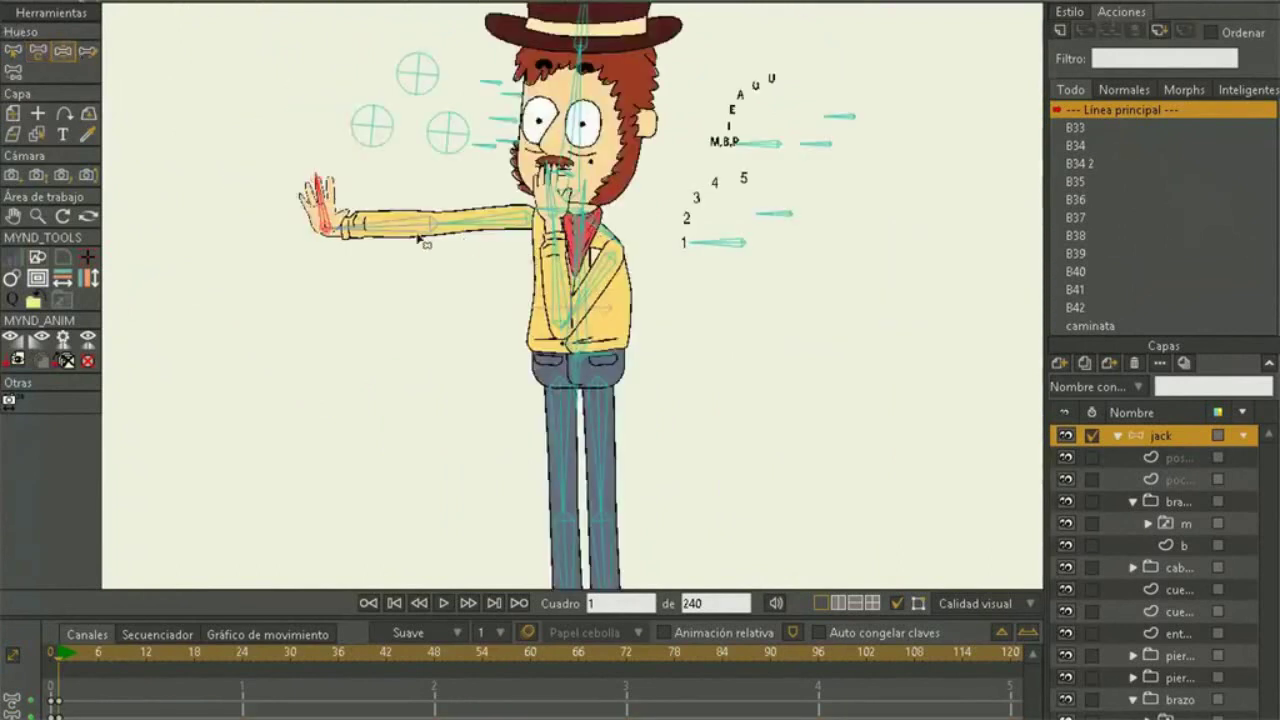
# Lean the torso, shift the hips so both knees bend, and move the left foot away into an open stance
pyautogui.scroll(-1, 323, 205)
pyautogui.moveTo(323, 210); pyautogui.dragTo(337, 131)
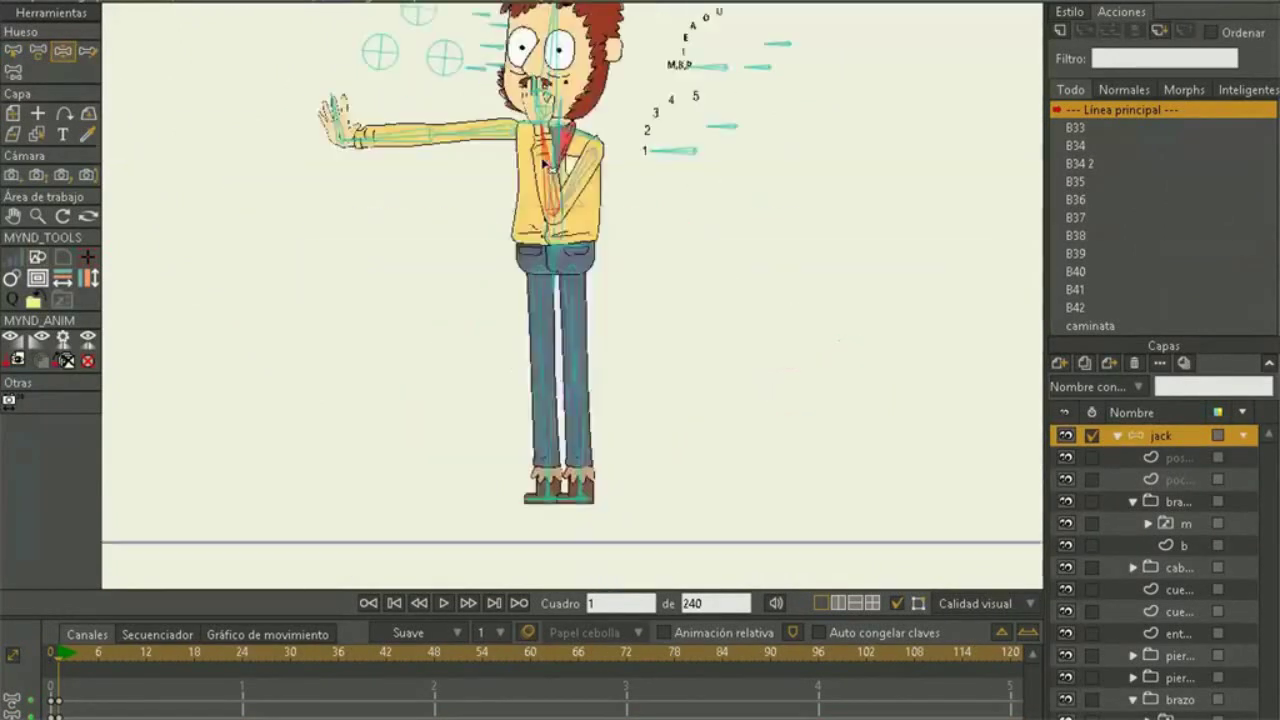
pyautogui.scroll(3, 603, 224)
pyautogui.moveTo(521, 130); pyautogui.dragTo(541, 132)
pyautogui.moveTo(430, 44); pyautogui.dragTo(432, 58)
pyautogui.moveTo(517, 268); pyautogui.dragTo(546, 285)
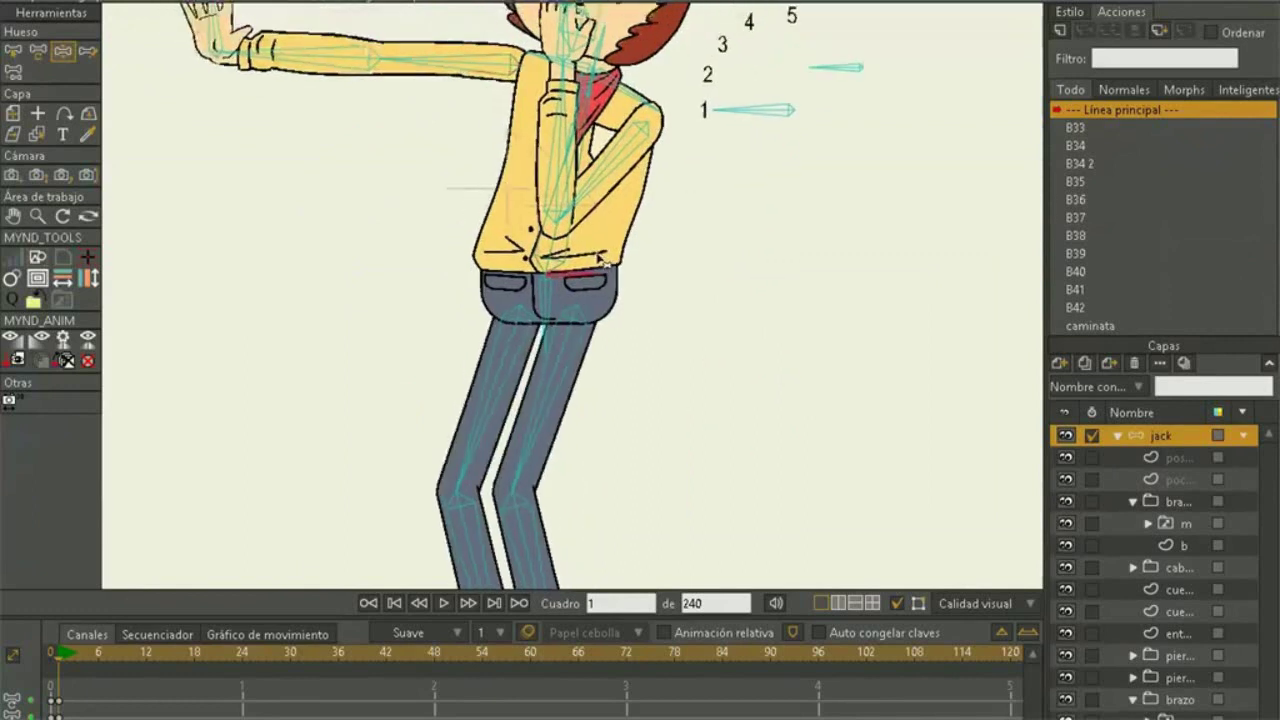
pyautogui.moveTo(558, 395); pyautogui.dragTo(560, 223)
pyautogui.moveTo(584, 508); pyautogui.dragTo(645, 525)
pyautogui.scroll(-2, 487, 497)
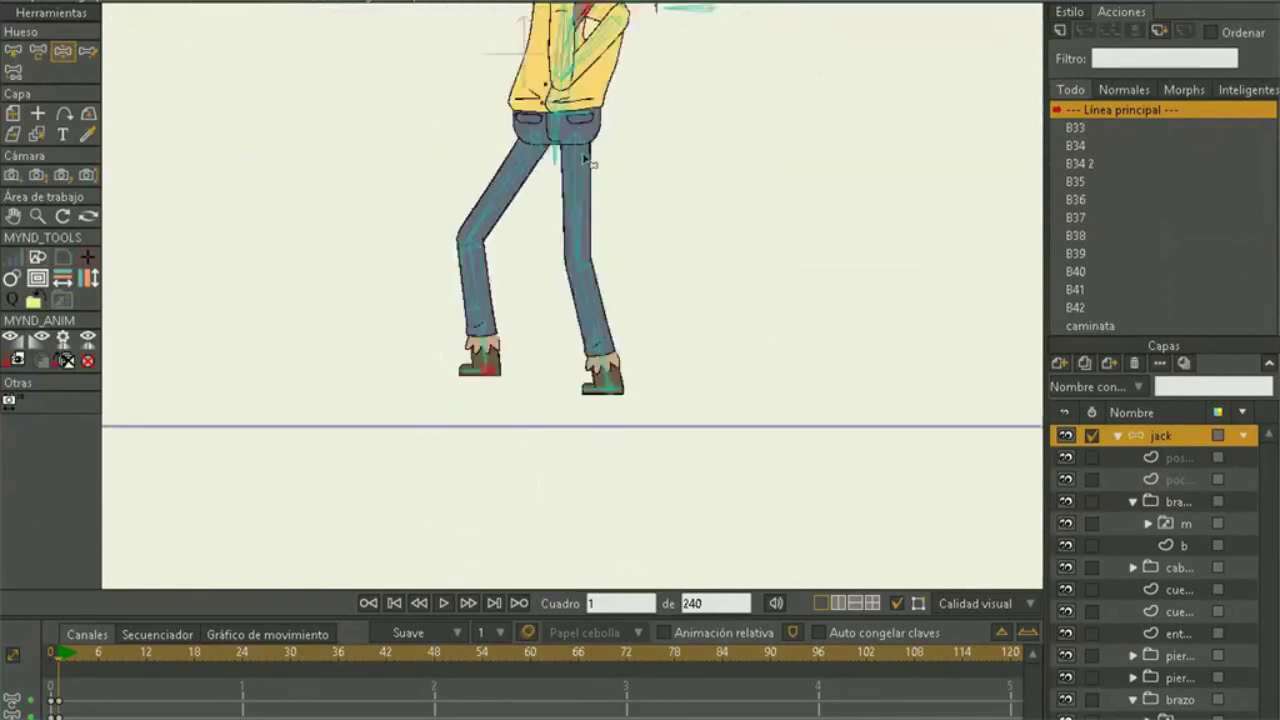
# Turn the pupils toward the outstretched hand and raise the lower eyelids with their control bone
pyautogui.scroll(4, 572, 208)
pyautogui.scroll(2, 424, 188)
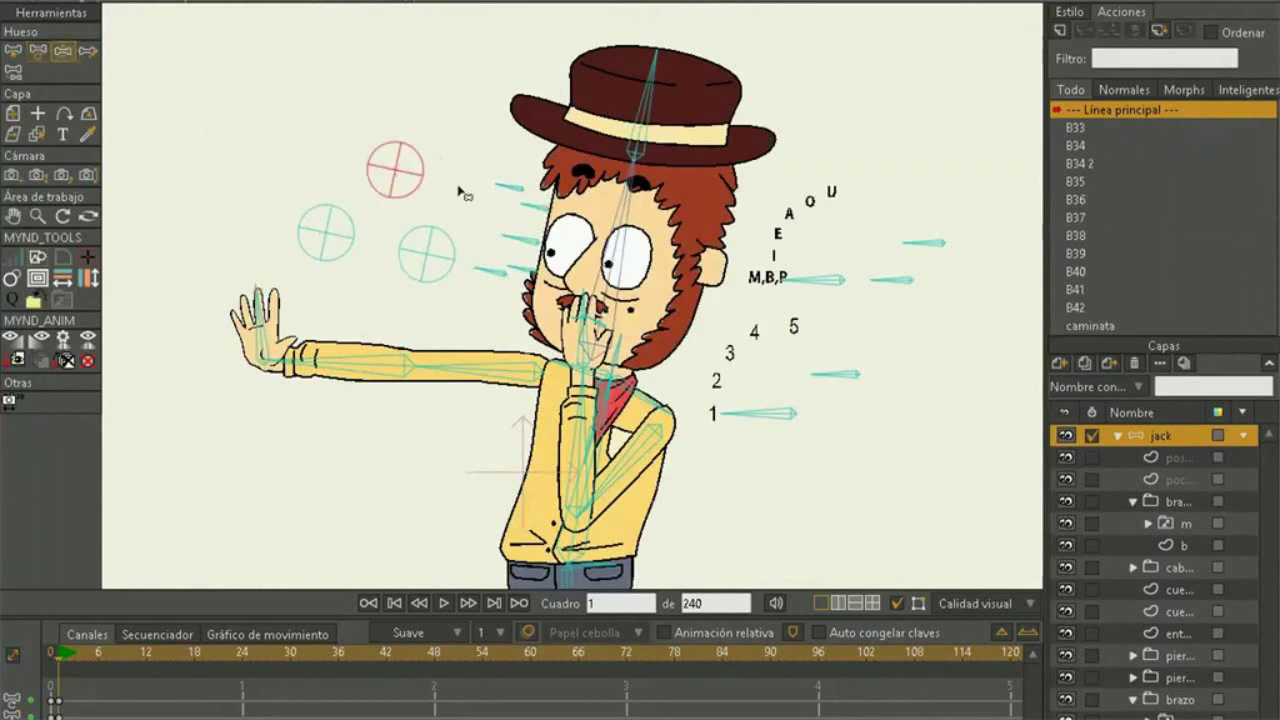
pyautogui.scroll(2, 463, 193)
pyautogui.click(540, 312)
pyautogui.scroll(-3, 733, 157)
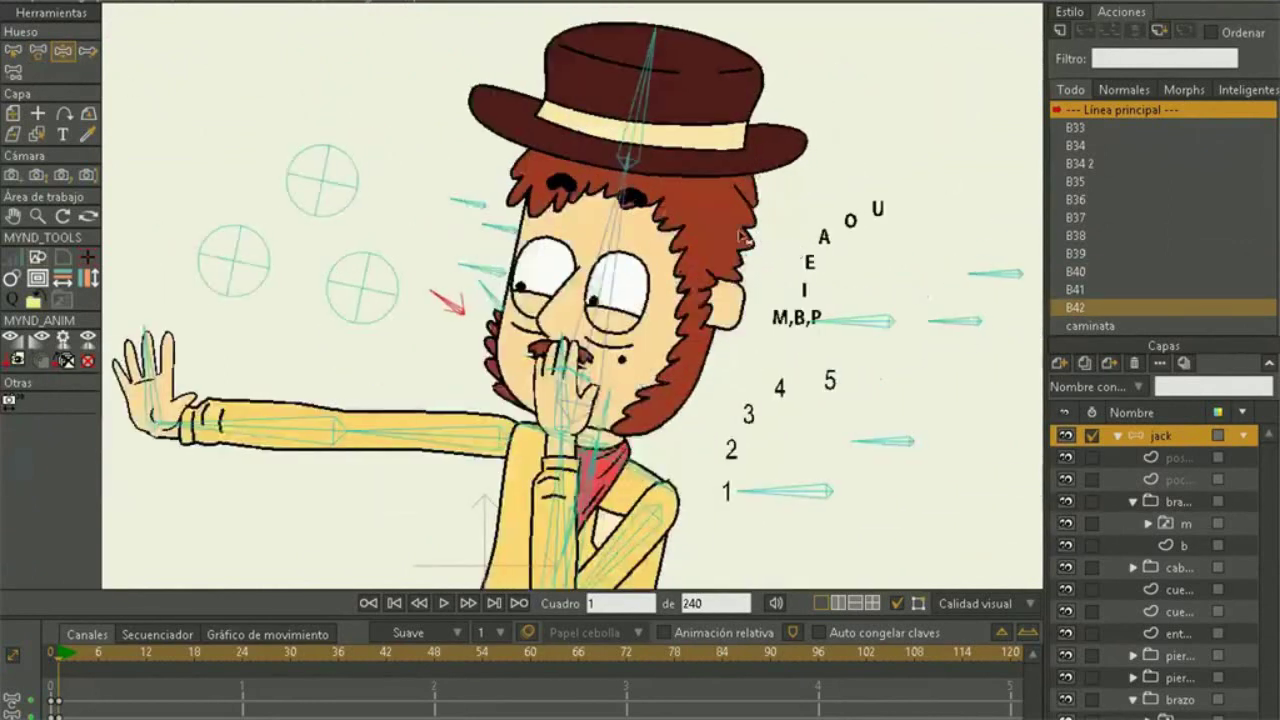
# Rotate the eyebrow shape dial from 1 toward 5 and lower the eyebrows with their height control bone
pyautogui.scroll(2, 770, 295)
pyautogui.moveTo(703, 434); pyautogui.dragTo(724, 414)
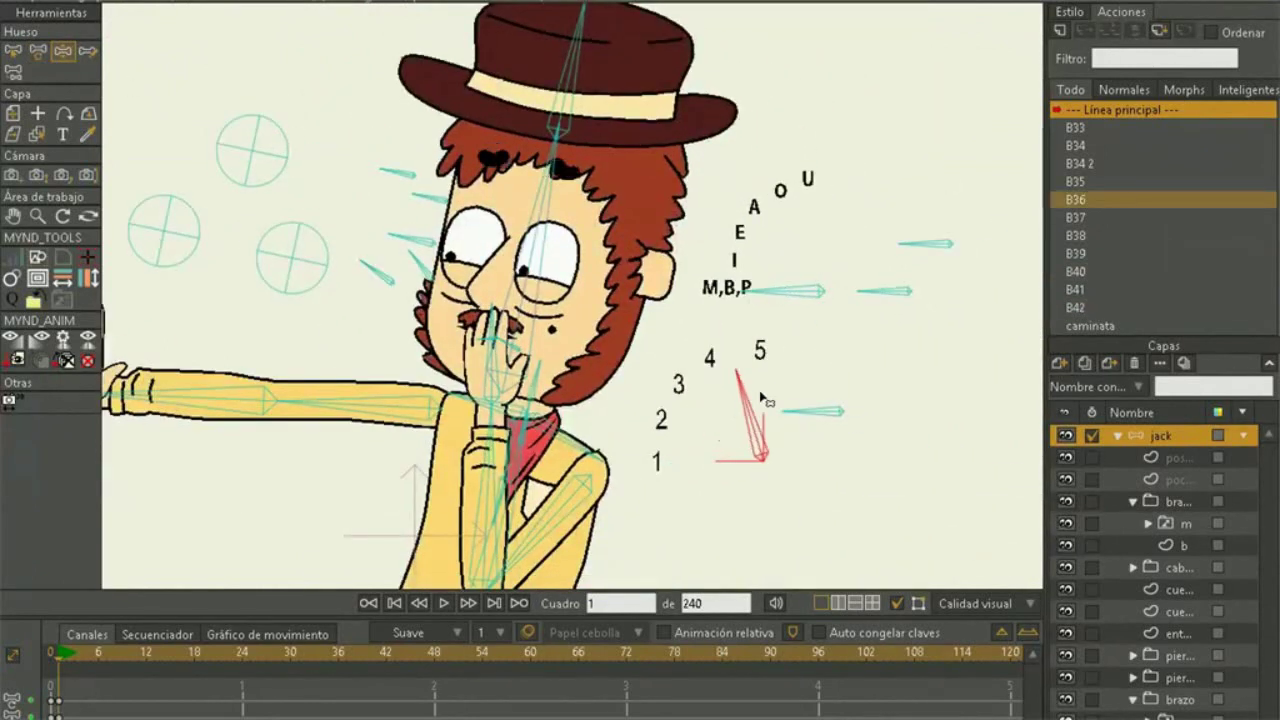
pyautogui.moveTo(808, 434); pyautogui.dragTo(805, 439)
pyautogui.scroll(-3, 740, 300)
pyautogui.scroll(2, 735, 310)
pyautogui.scroll(-3, 690, 240)
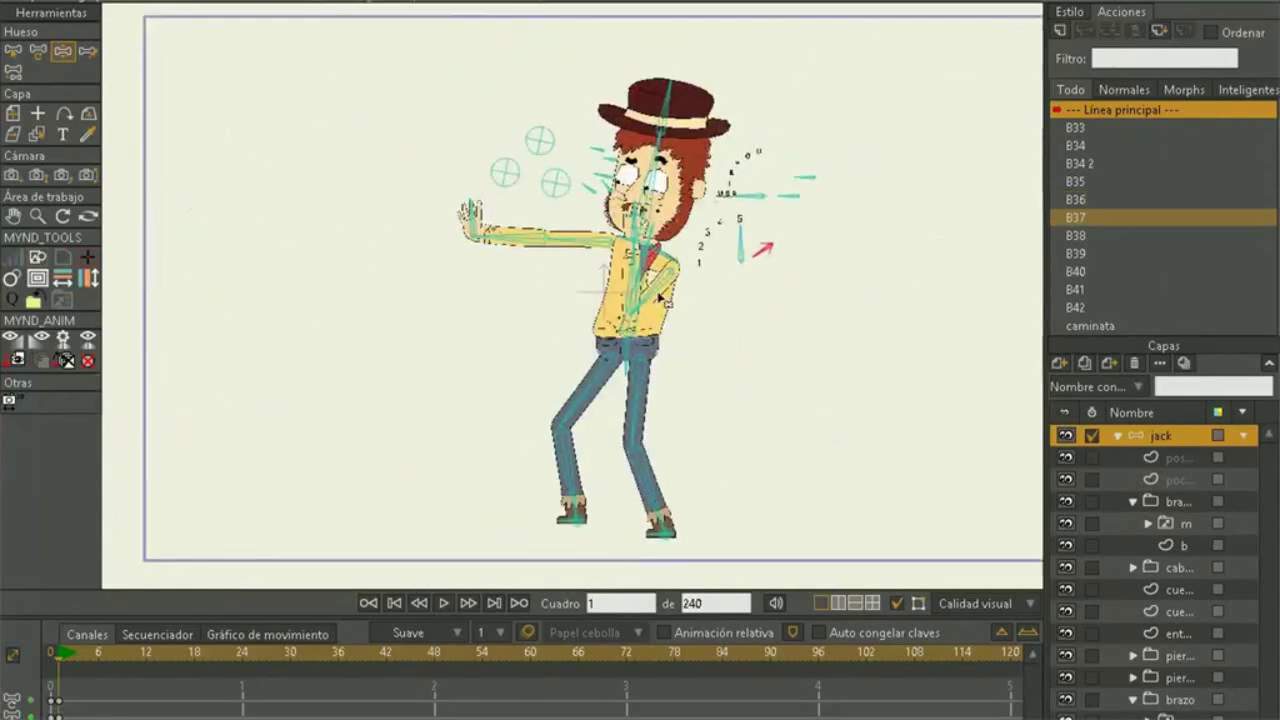
# Check the outstretched arm's shoulder joint without overlays, and reset all bones to the rest pose
pyautogui.scroll(5, 588, 215)
pyautogui.click(644, 195)
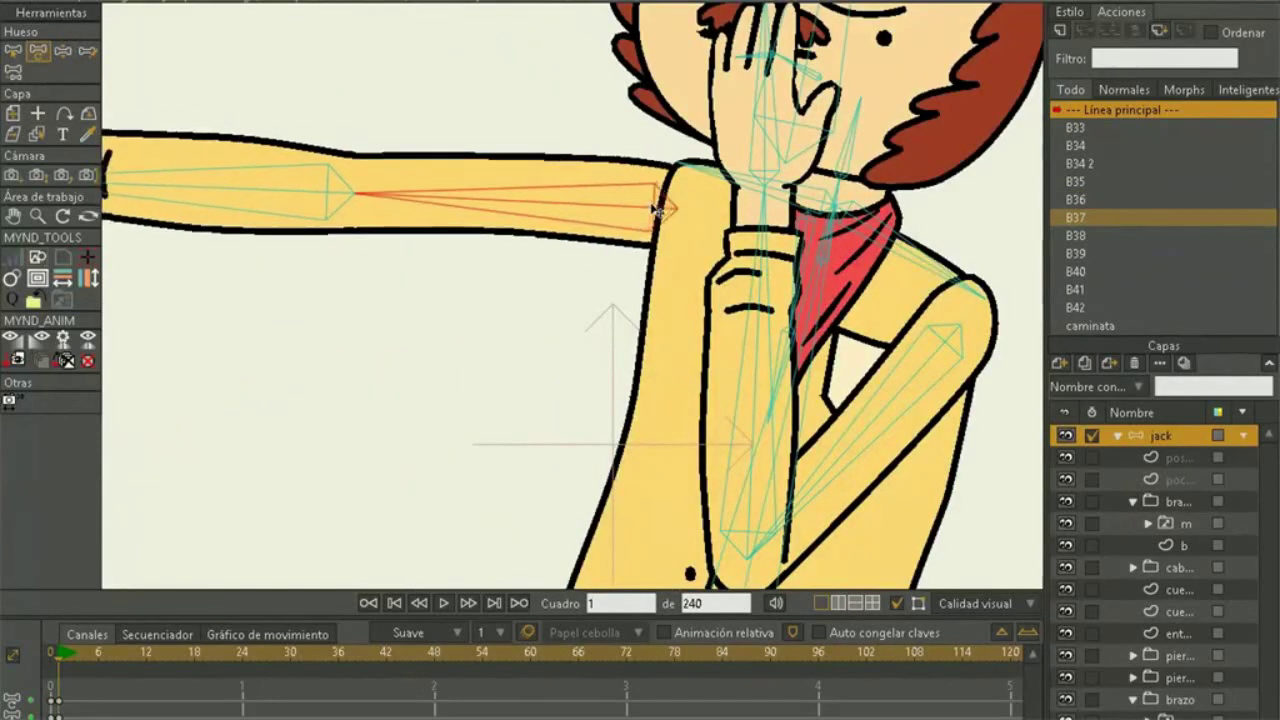
pyautogui.scroll(-5, 560, 185)
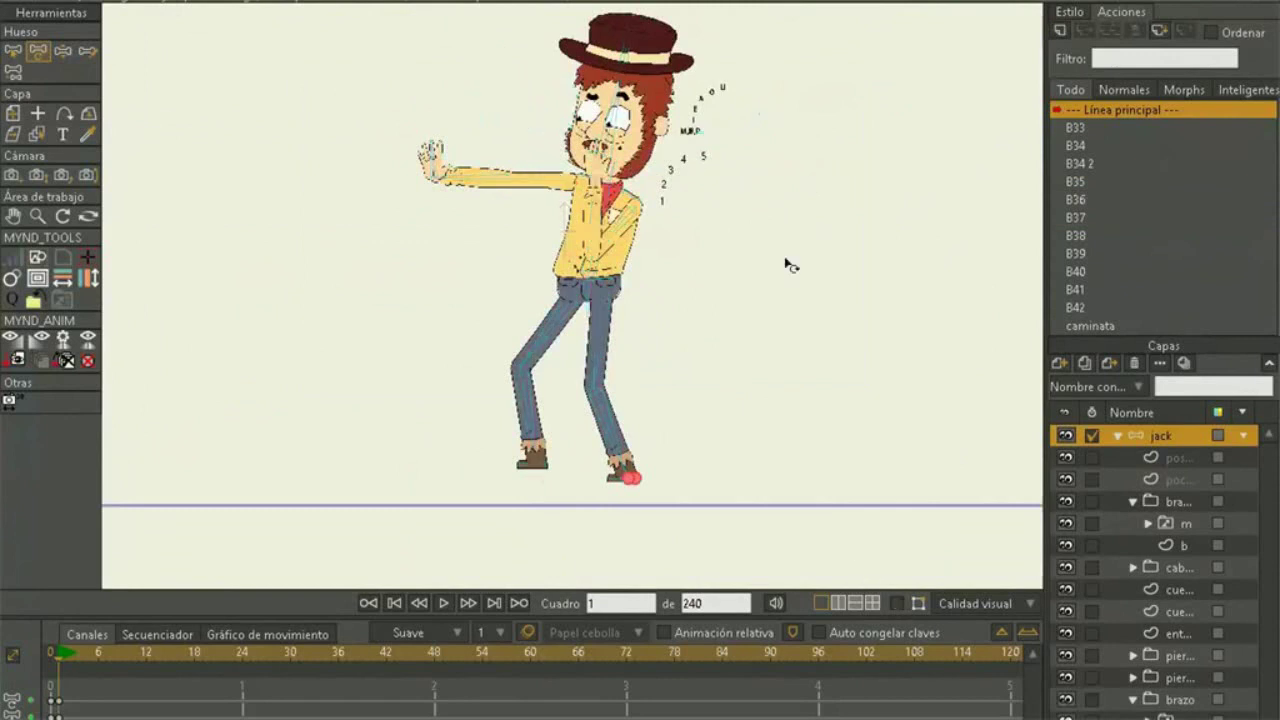
pyautogui.moveTo(786, 264); pyautogui.dragTo(770, 363)
pyautogui.scroll(-4, 630, 120)
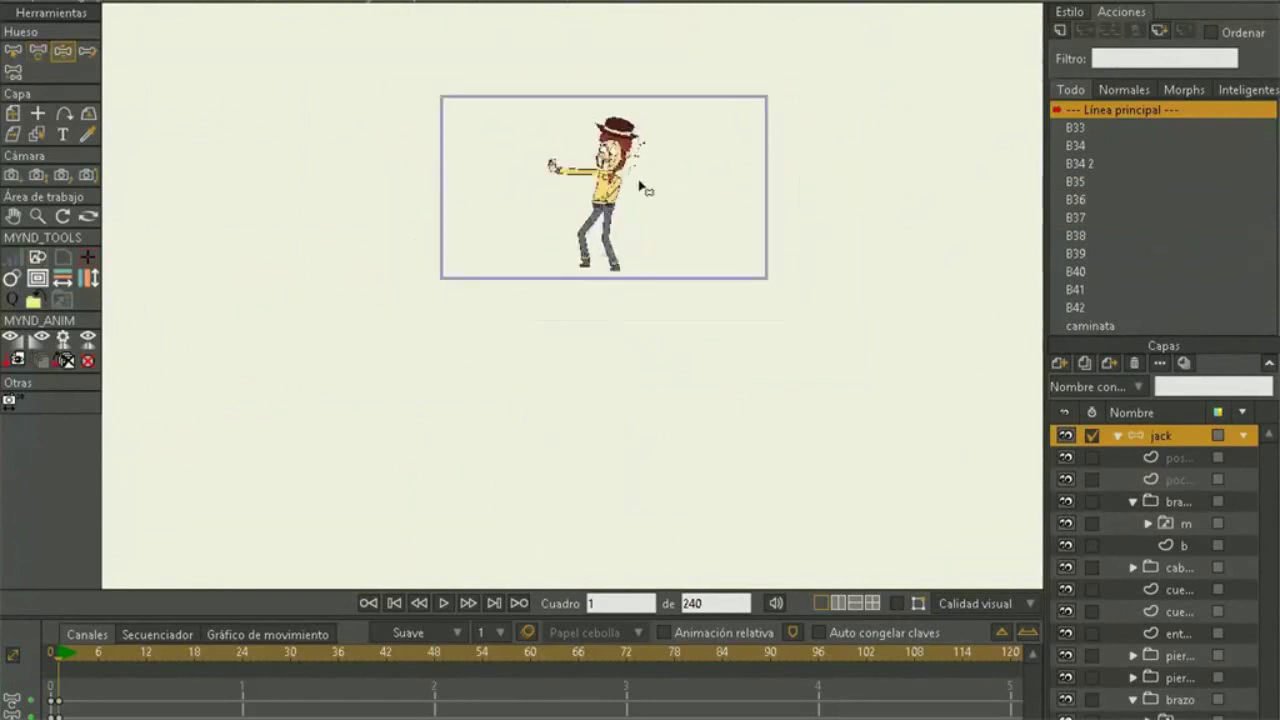
pyautogui.scroll(2, 645, 297)
pyautogui.press('Delete')
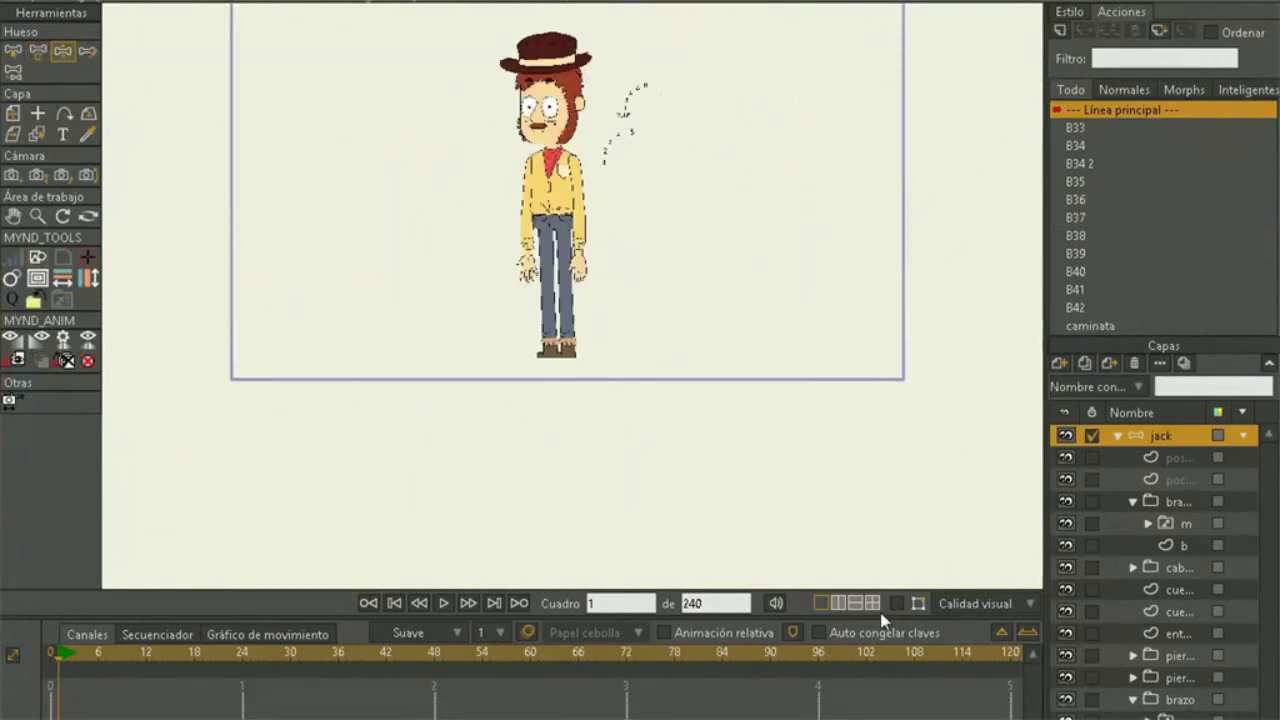
# Half-close the upper eyelids with the B39 control bone
pyautogui.scroll(6, 507, 88)
pyautogui.moveTo(513, 245); pyautogui.dragTo(557, 212)
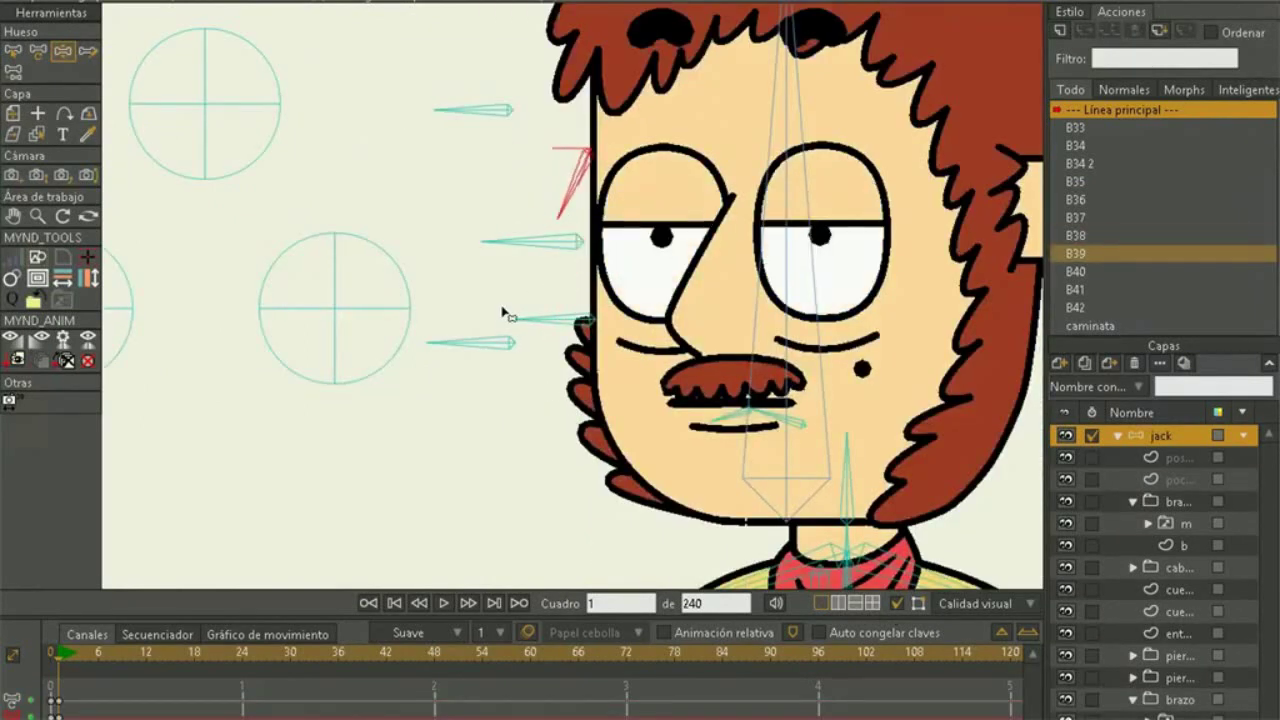
pyautogui.moveTo(506, 314)
pyautogui.mouseDown()
pyautogui.moveTo(530, 237)
pyautogui.moveTo(514, 337)
pyautogui.mouseUp()
pyautogui.moveTo(572, 190); pyautogui.dragTo(547, 183)
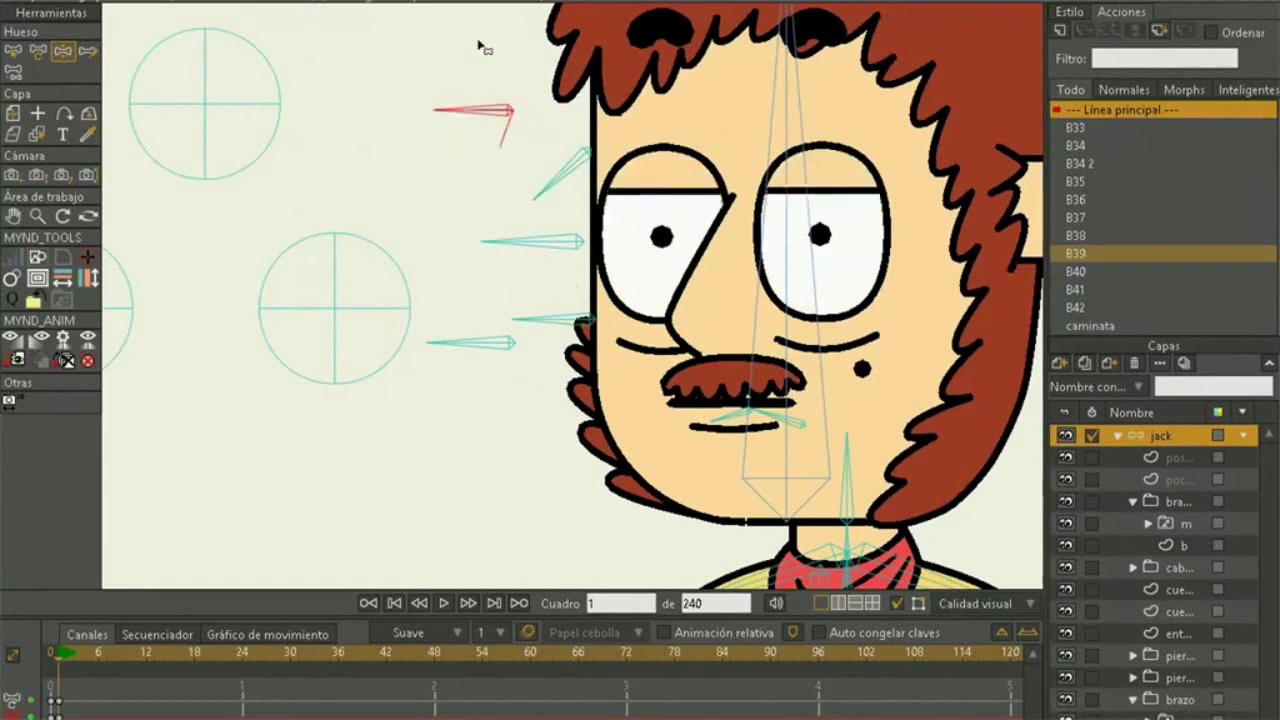
# Reopen the upper eyelids, and raise and release the lower eyelids with the B42 control bone
pyautogui.click(453, 342)
pyautogui.moveTo(547, 194); pyautogui.dragTo(534, 163)
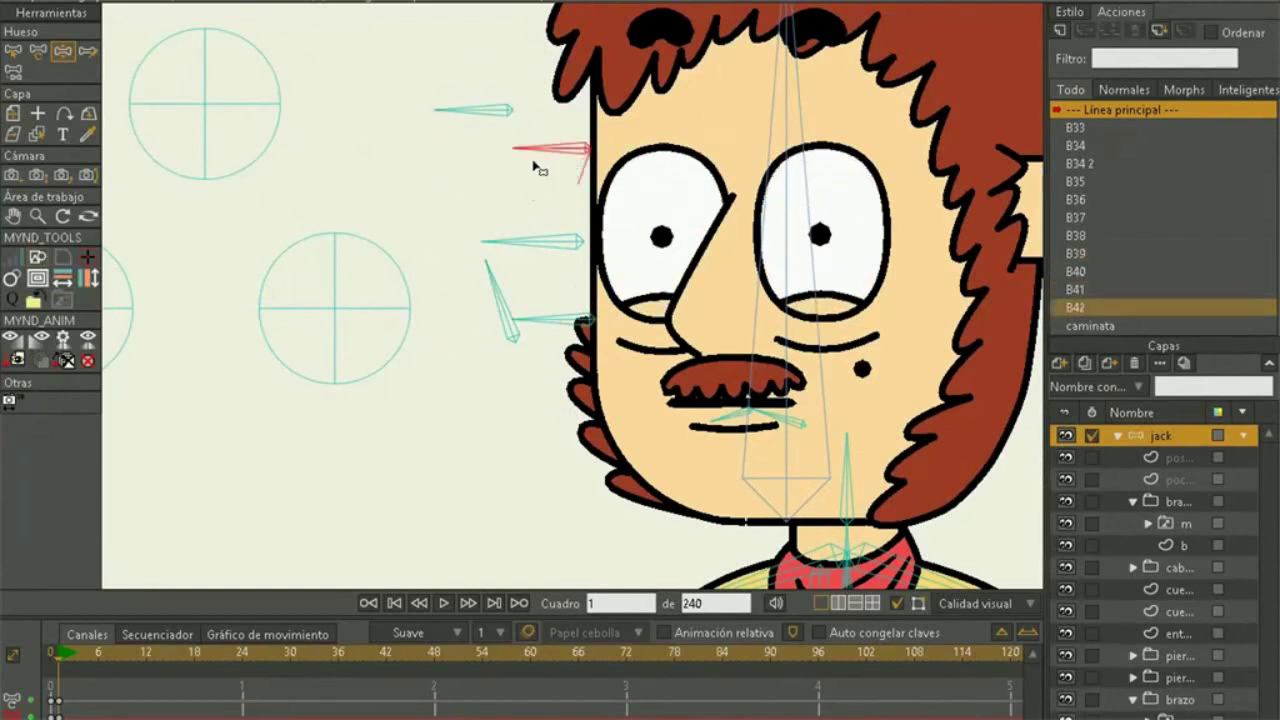
pyautogui.moveTo(533, 319); pyautogui.dragTo(500, 287)
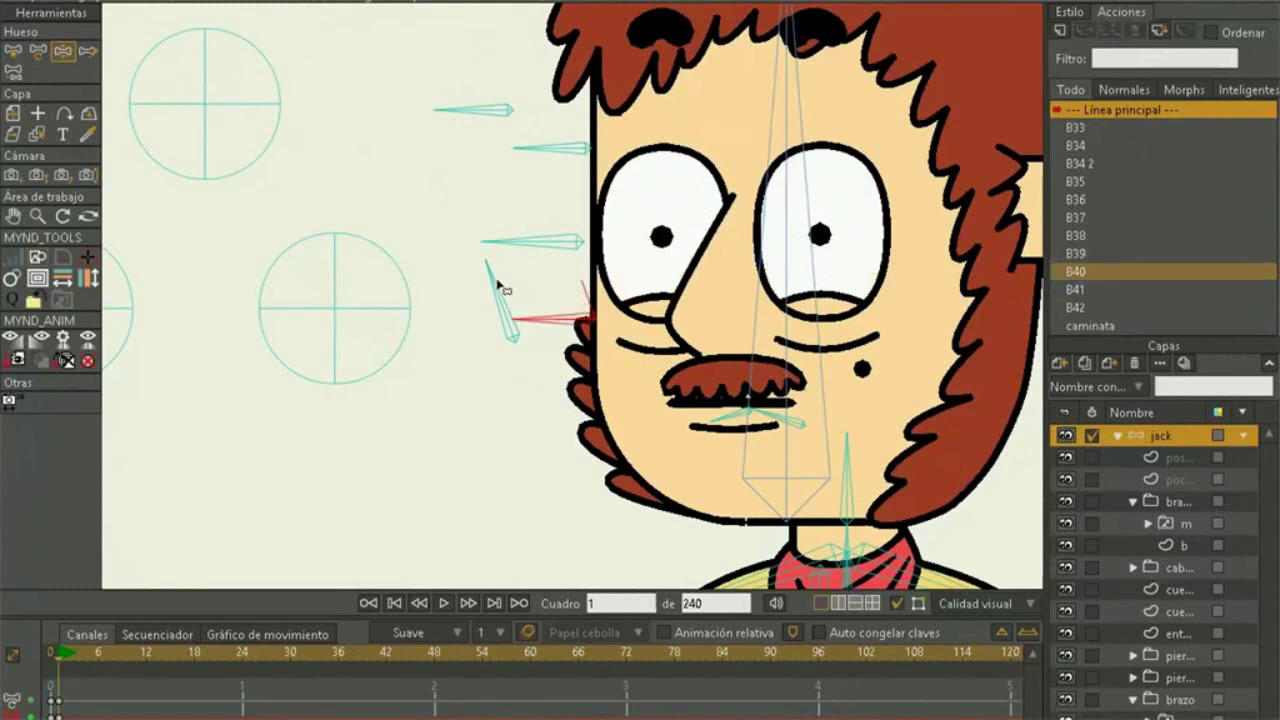
pyautogui.scroll(-3, 645, 212)
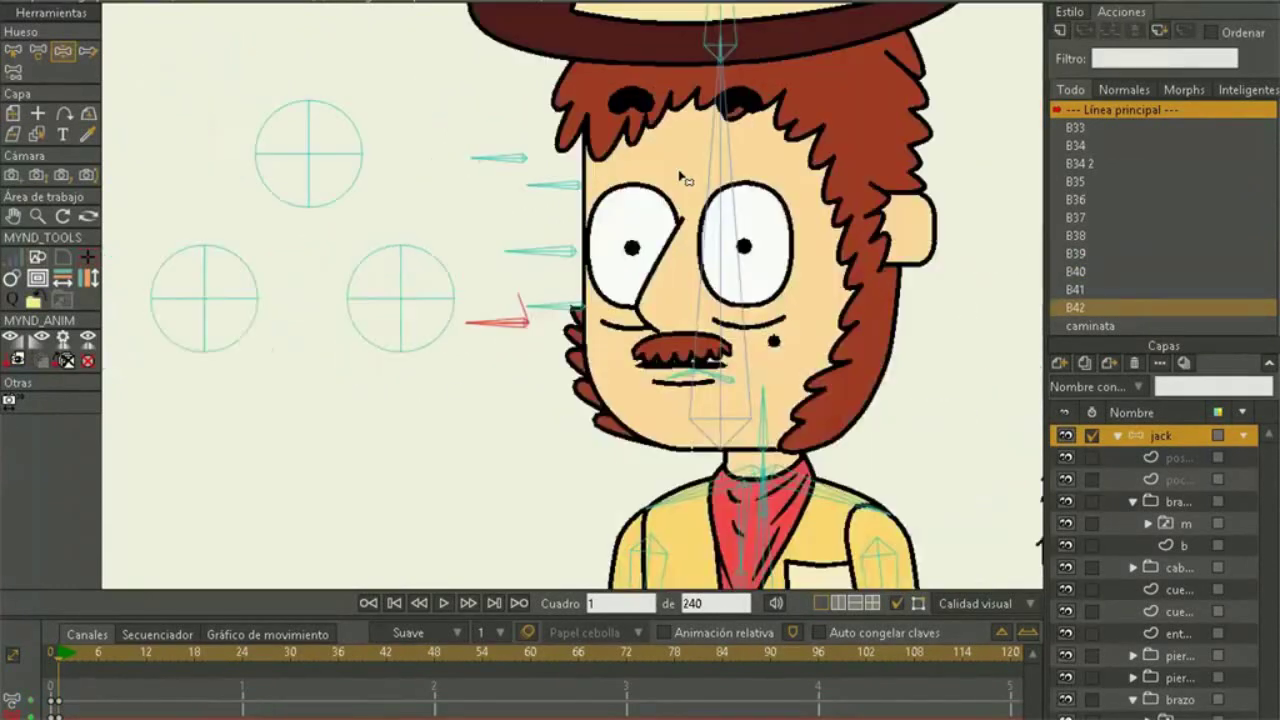
# Lower the eyebrows into view, rotate their shape dial between 2 and 3, and test the upper eyelids with them
pyautogui.moveTo(848, 203); pyautogui.dragTo(649, 186)
pyautogui.scroll(-1, 649, 186)
pyautogui.moveTo(980, 406); pyautogui.dragTo(810, 316)
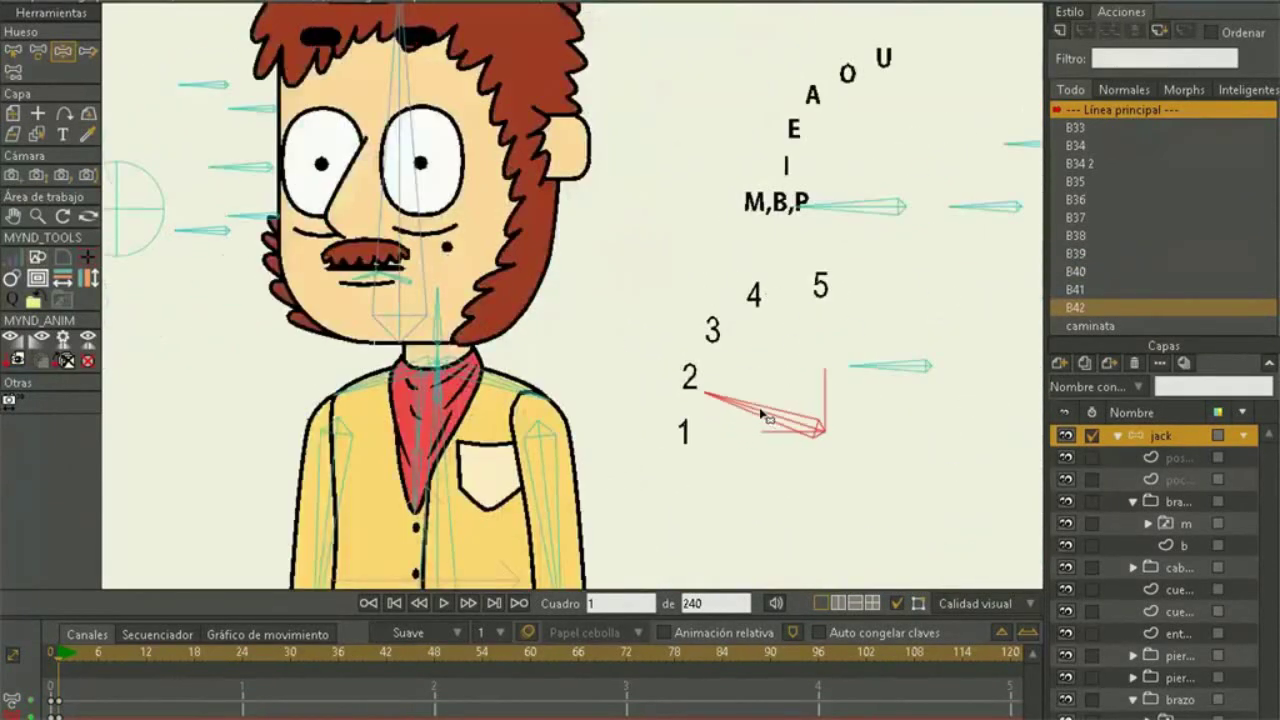
pyautogui.moveTo(856, 367); pyautogui.dragTo(866, 423)
pyautogui.moveTo(751, 404); pyautogui.dragTo(770, 373)
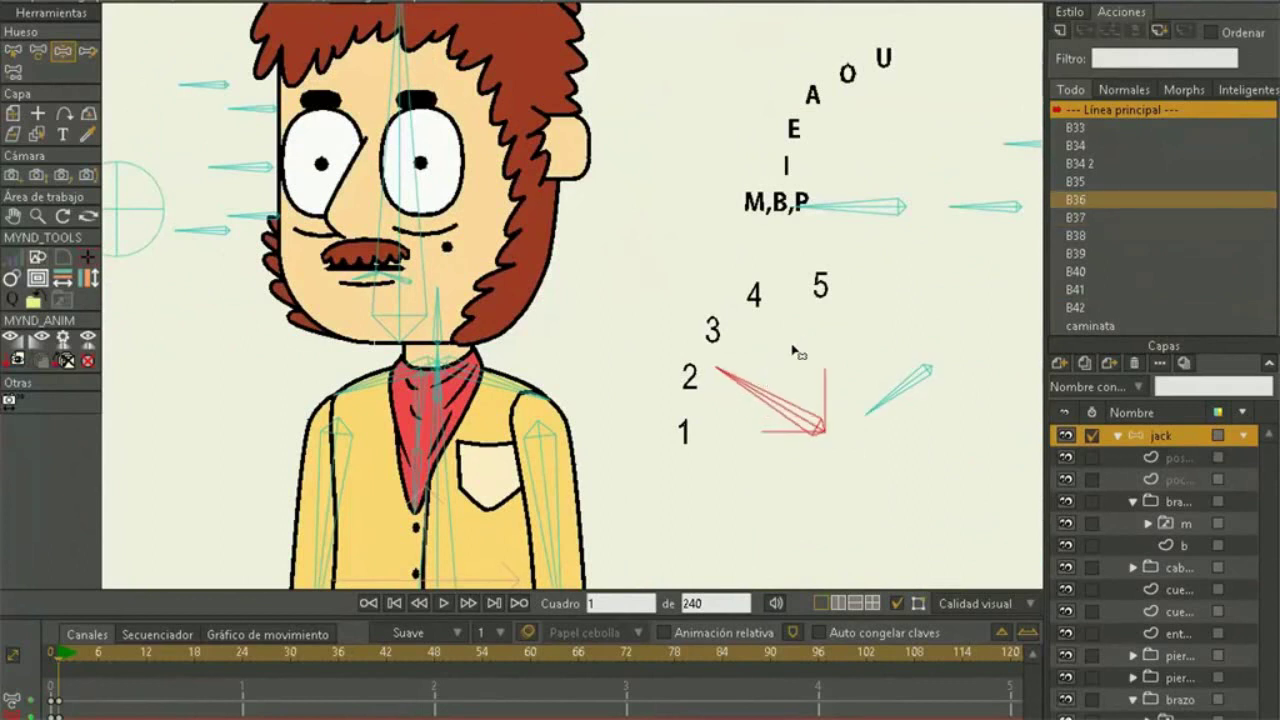
pyautogui.moveTo(240, 118); pyautogui.dragTo(277, 149)
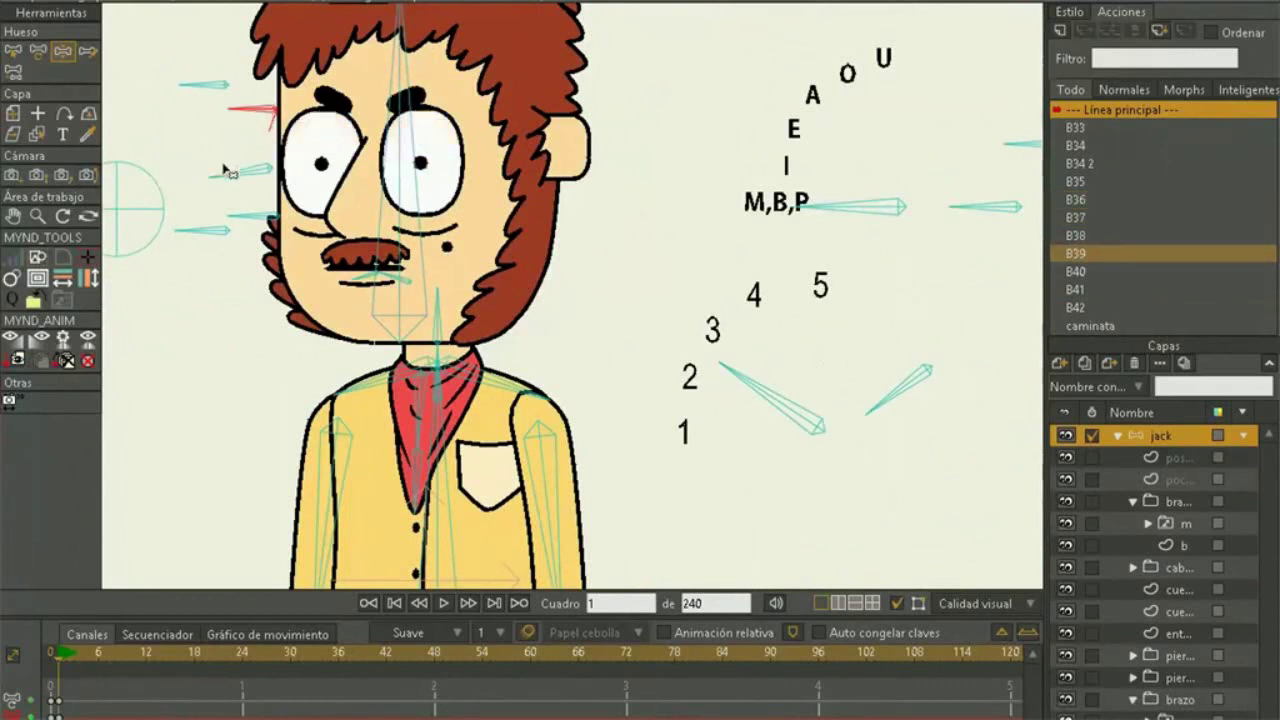
# Turn the eyebrow shape dial to 4 and test closing and reopening the upper eyelids
pyautogui.moveTo(752, 368); pyautogui.dragTo(767, 345)
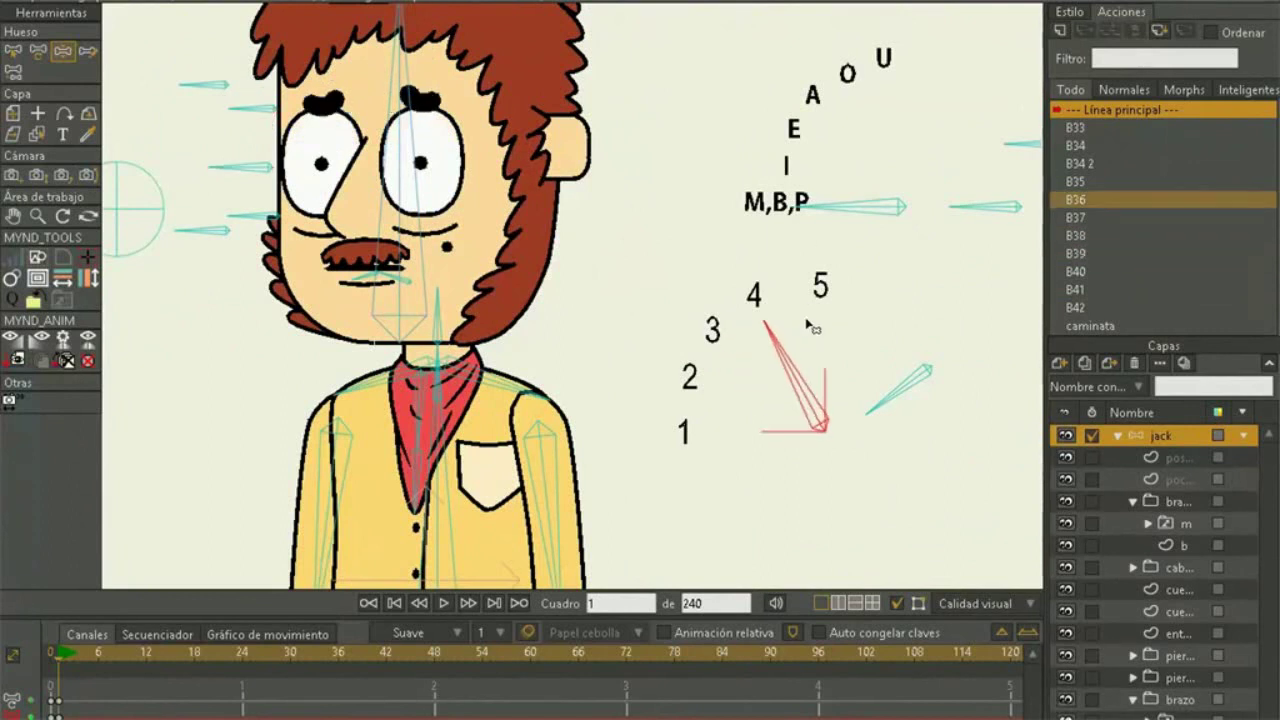
pyautogui.moveTo(258, 140); pyautogui.dragTo(262, 147)
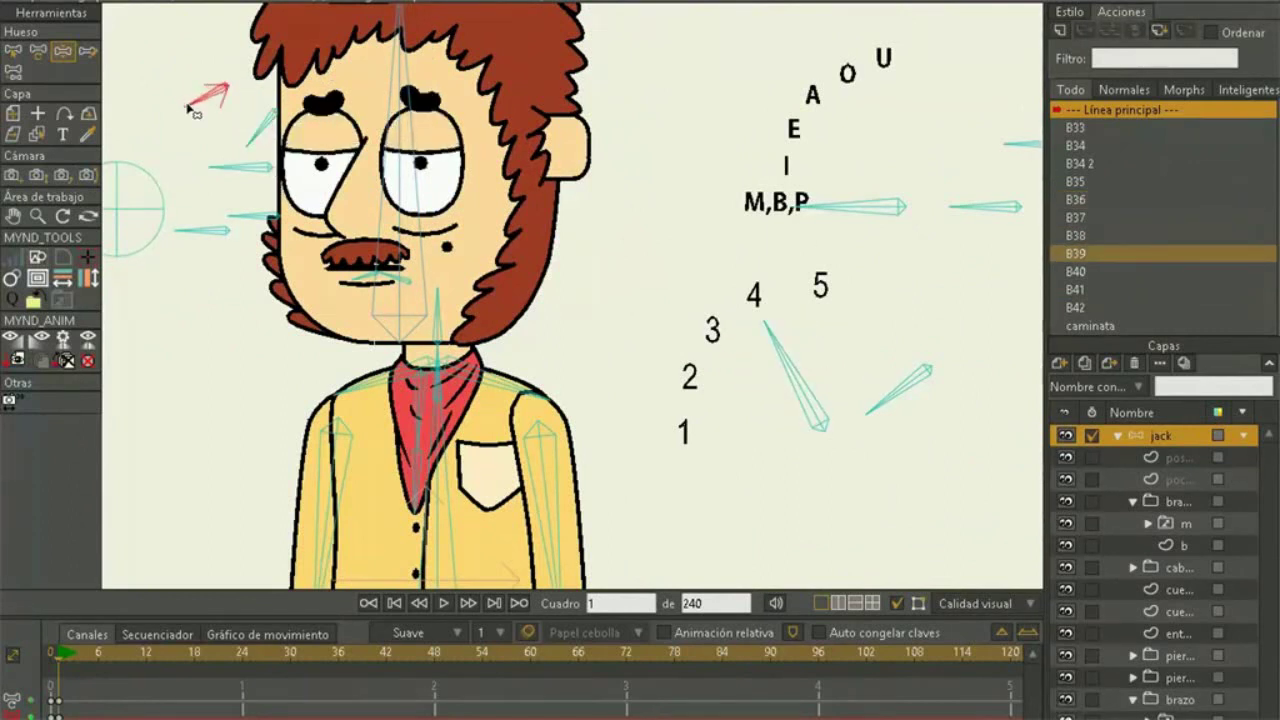
pyautogui.moveTo(898, 390); pyautogui.dragTo(903, 398)
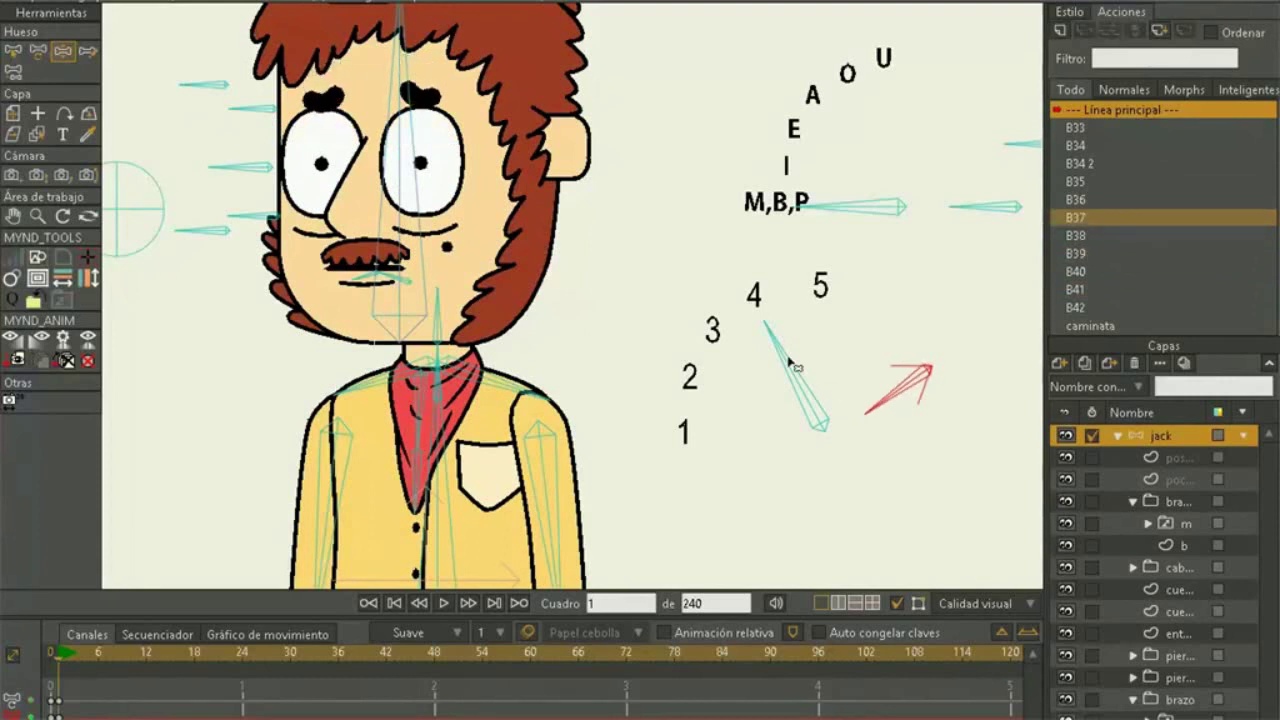
# Turn the eyebrow shape dial to 5 and return the eyebrow height control to its level position
pyautogui.moveTo(791, 363); pyautogui.dragTo(825, 355)
pyautogui.moveTo(440, 175); pyautogui.dragTo(600, 271)
pyautogui.scroll(-3, 600, 271)
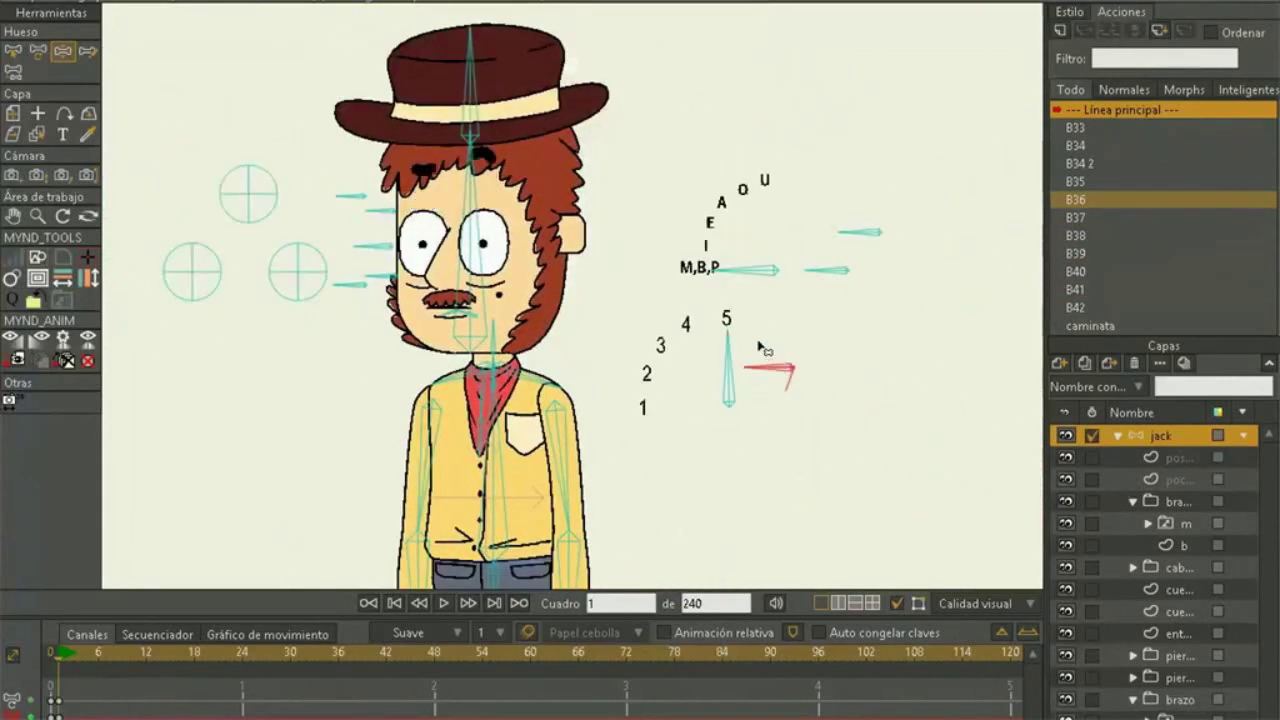
# Tilt the eyebrow height control once more and delete the pose keyframes at frame 1
pyautogui.scroll(2, 800, 340)
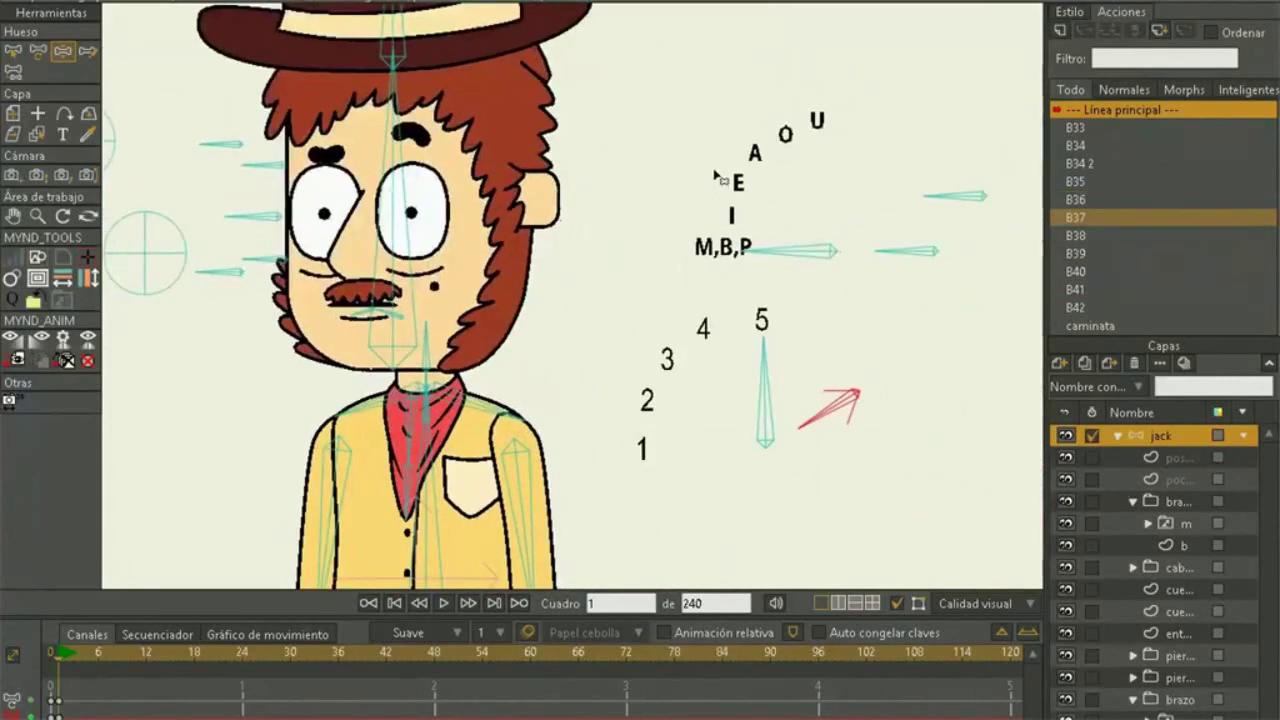
pyautogui.press('Delete')
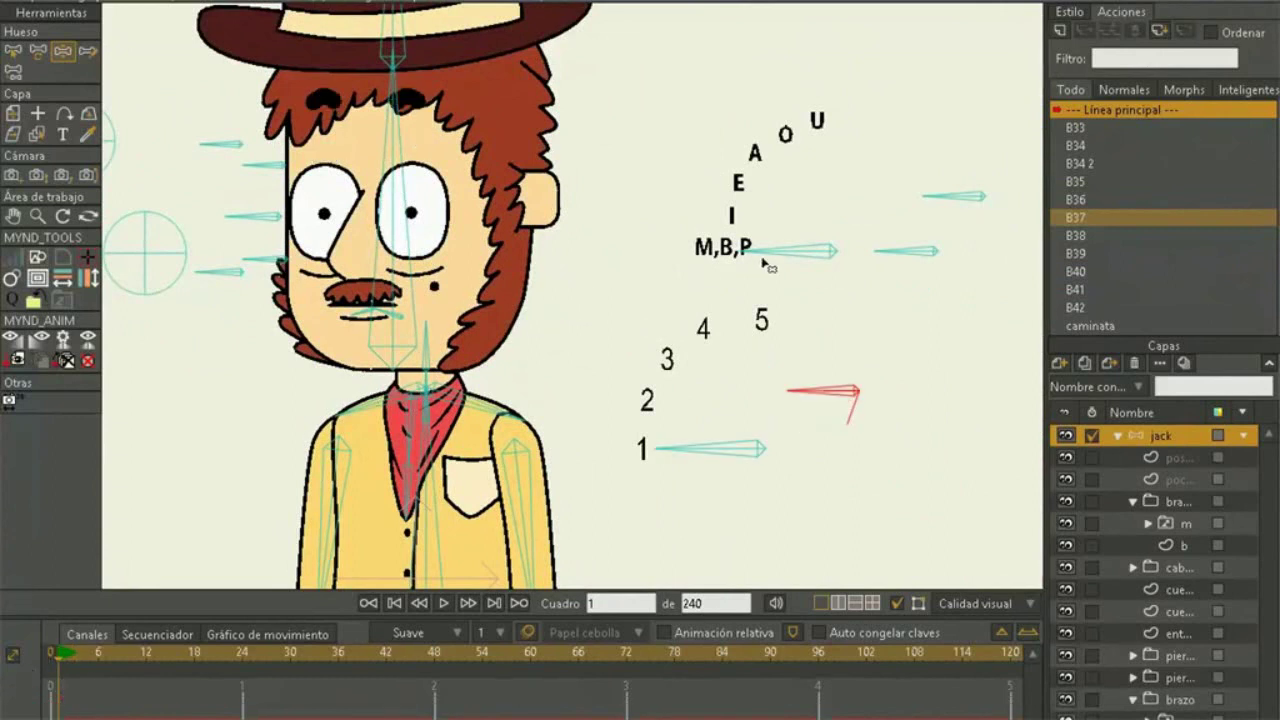
# Test the mouth's smile control and turn the mouth dial to A
pyautogui.moveTo(766, 258); pyautogui.dragTo(813, 325)
pyautogui.scroll(5, 300, 312)
pyautogui.scroll(-4, 425, 340)
pyautogui.scroll(-2, 664, 252)
pyautogui.scroll(1, 687, 254)
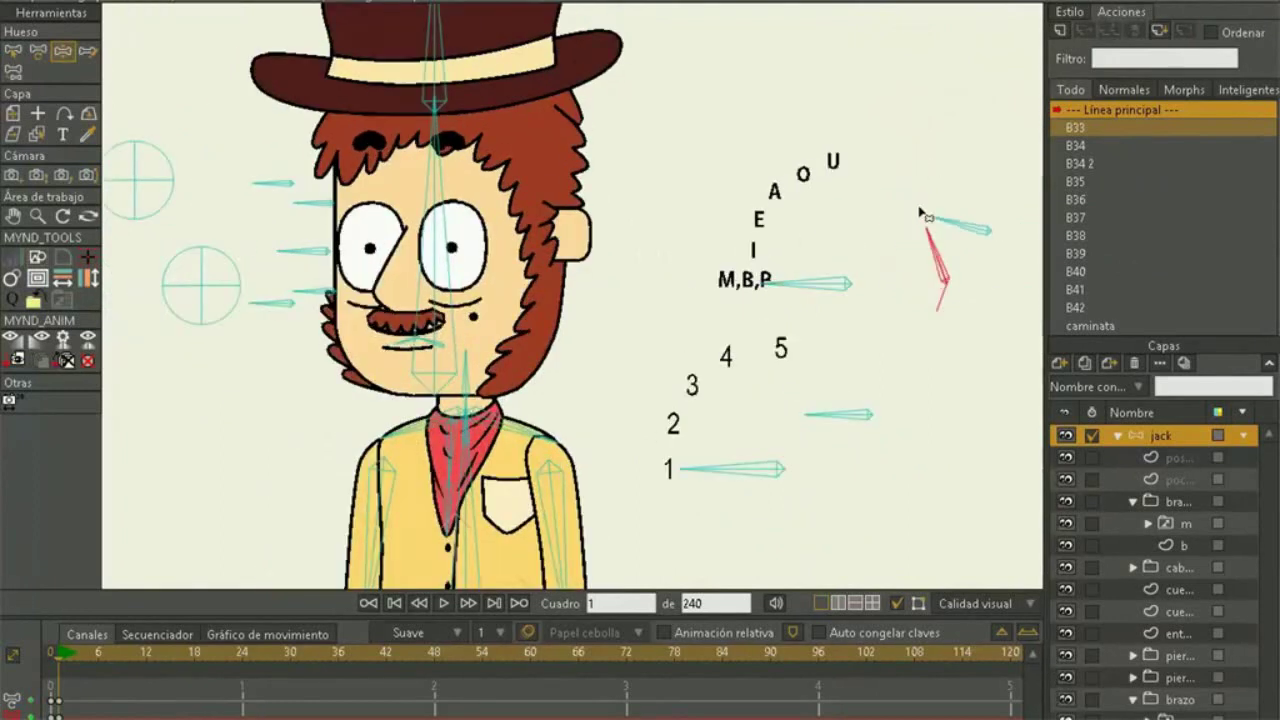
pyautogui.scroll(2, 877, 177)
pyautogui.moveTo(900, 194); pyautogui.dragTo(862, 135)
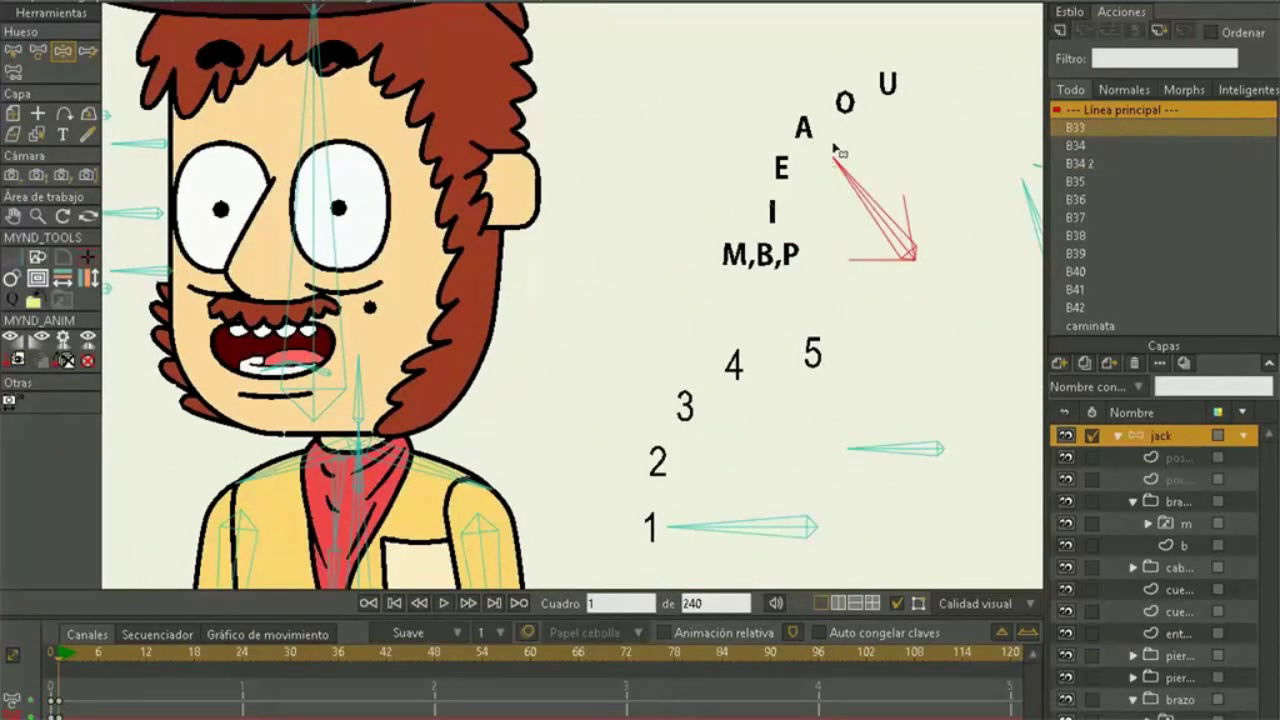
# Bend the open mouth with its two shape controls, and reset the dial to M,B,P and the shape controls to level
pyautogui.moveTo(1020, 183); pyautogui.dragTo(908, 543)
pyautogui.scroll(-2, 826, 342)
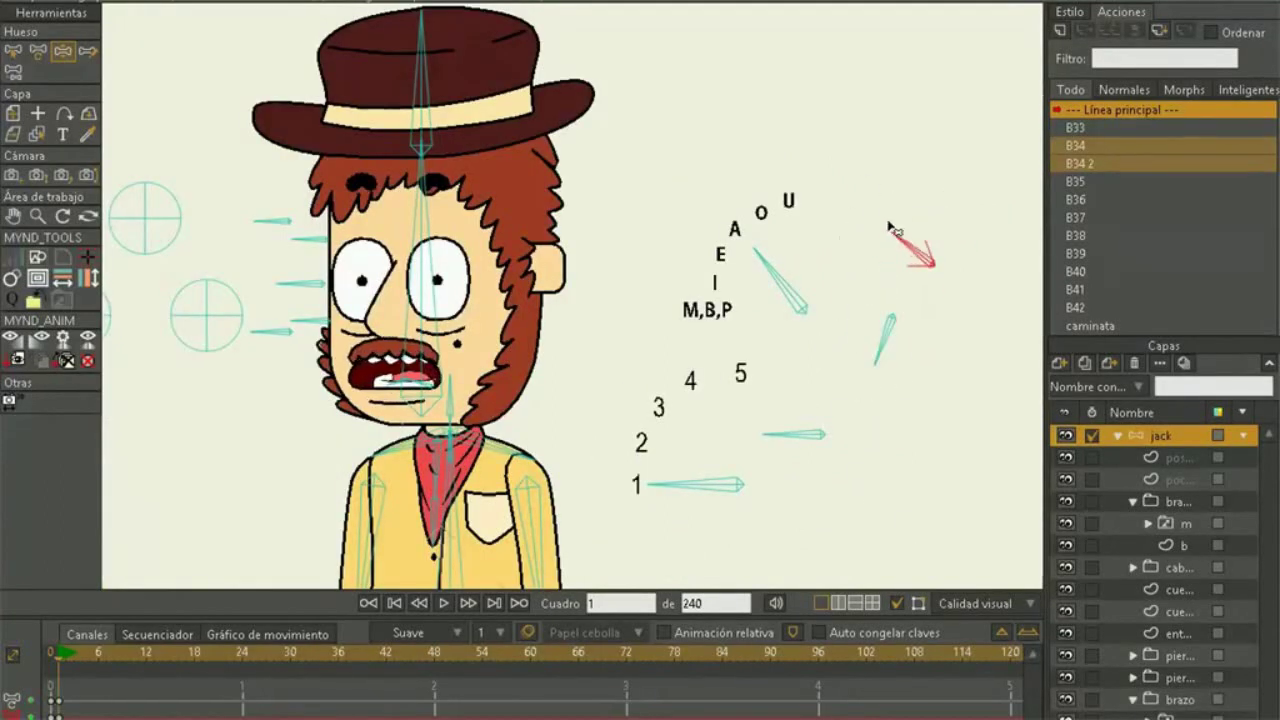
pyautogui.click(888, 316)
pyautogui.moveTo(880, 250); pyautogui.dragTo(866, 232)
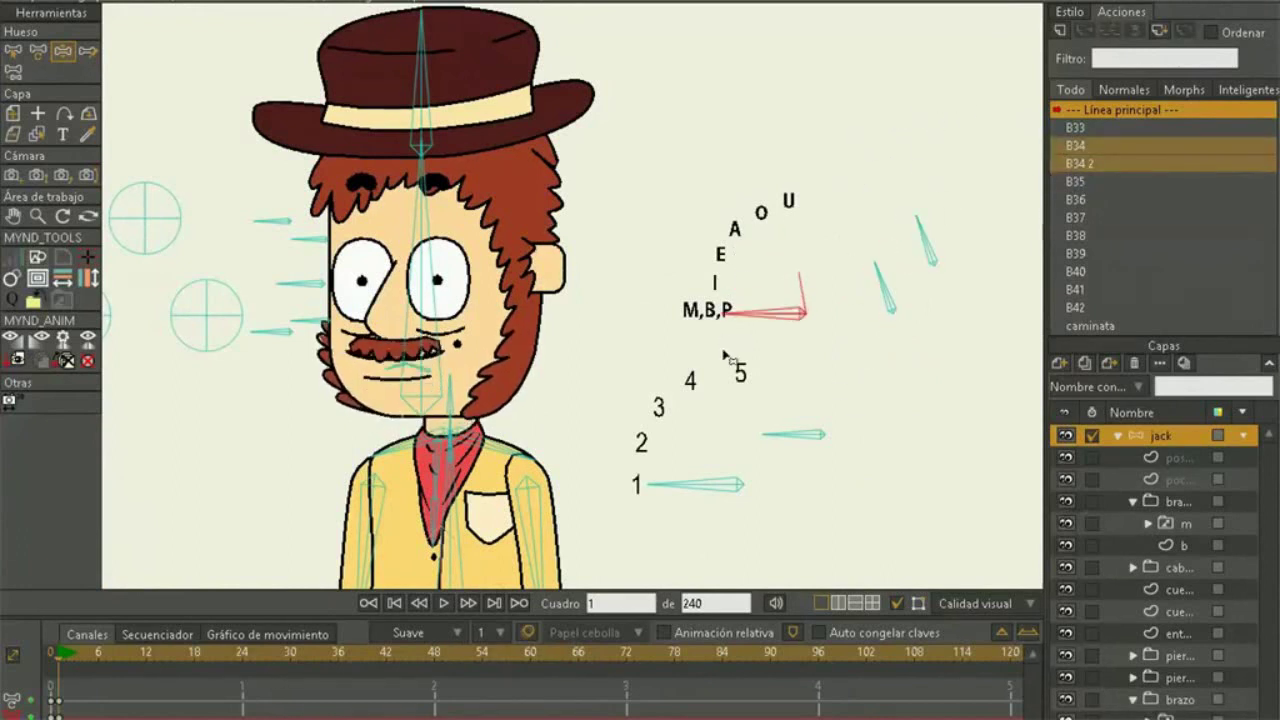
pyautogui.moveTo(724, 354); pyautogui.dragTo(705, 347)
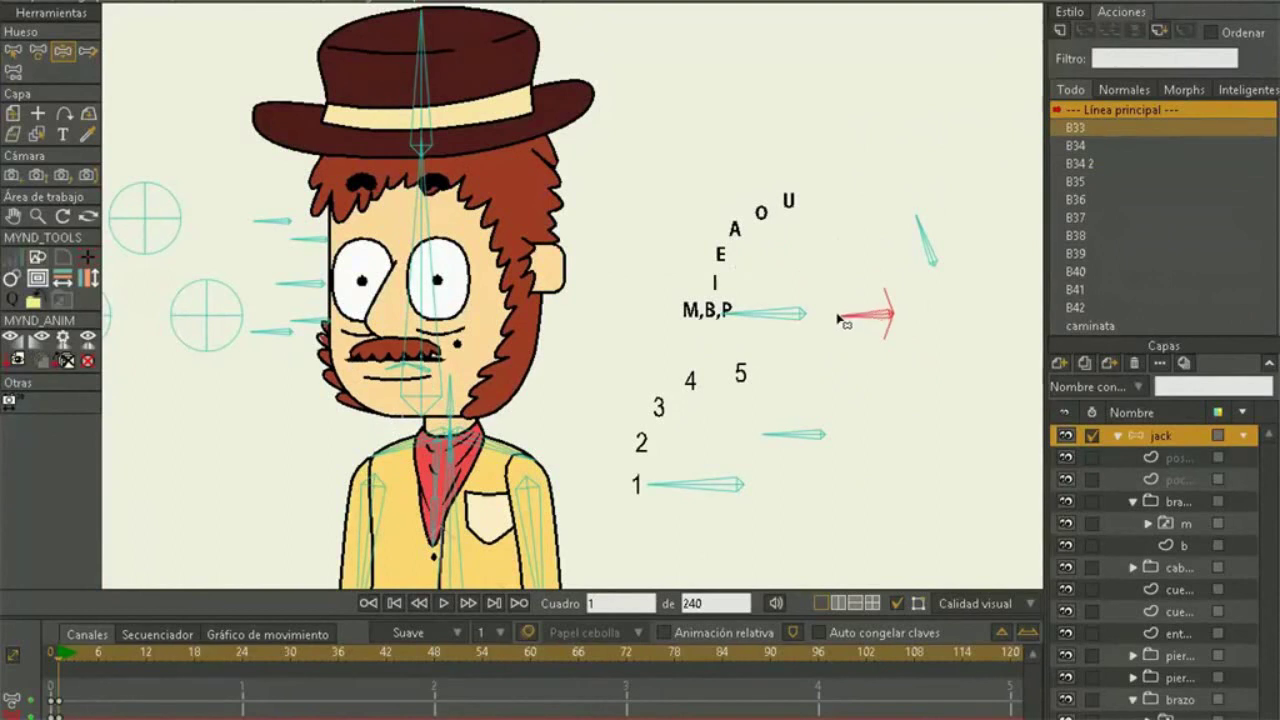
pyautogui.moveTo(837, 314); pyautogui.dragTo(837, 309)
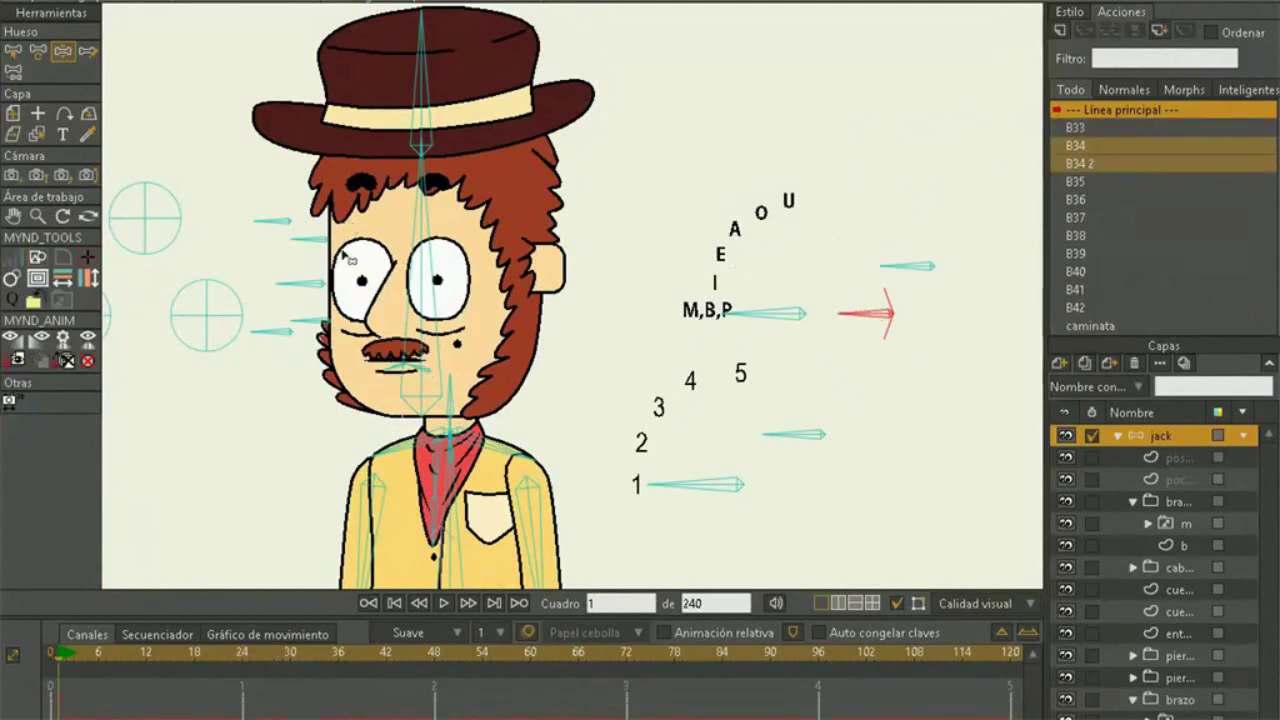
# Open the mouth wide with the mouth dial and bend the tongue with its bone
pyautogui.scroll(3, 345, 257)
pyautogui.moveTo(376, 200); pyautogui.dragTo(291, 80)
pyautogui.moveTo(905, 232); pyautogui.dragTo(941, 134)
pyautogui.scroll(3, 287, 310)
pyautogui.moveTo(291, 328); pyautogui.dragTo(291, 184)
pyautogui.click(401, 234)
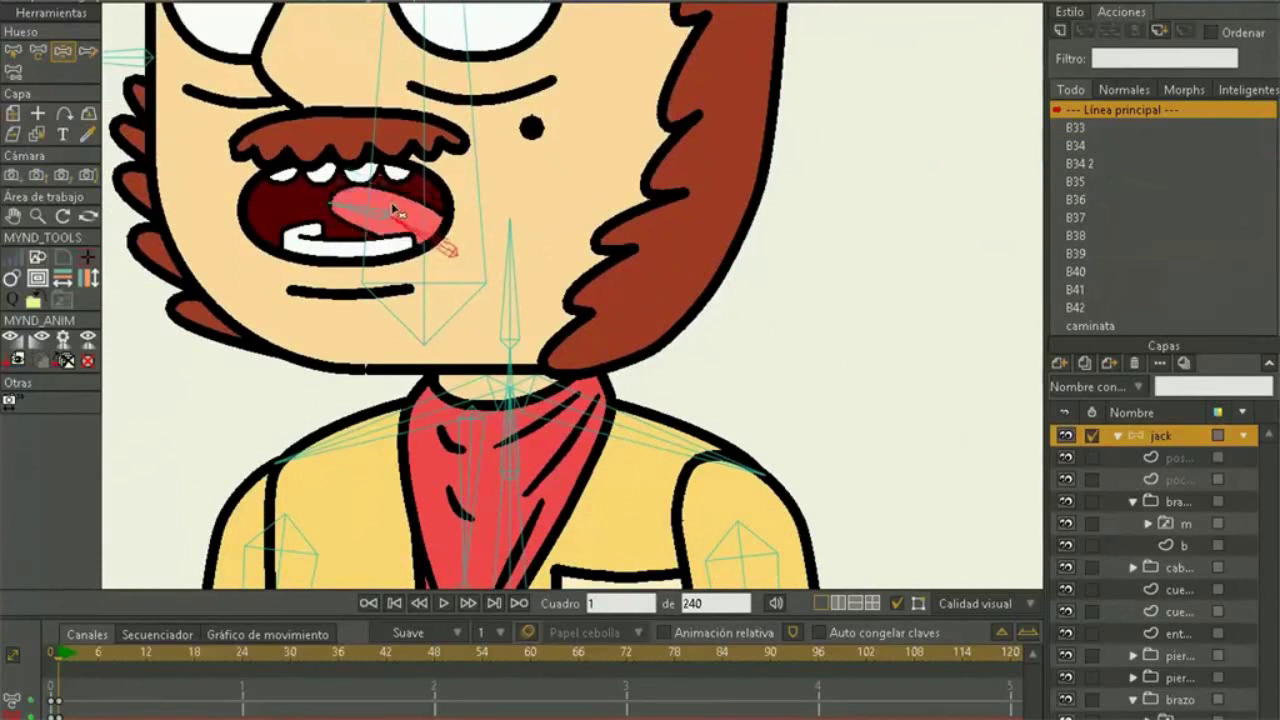
# Turn the mouth dial to E and test the tongue bone in that mouth shape
pyautogui.scroll(-3, 422, 168)
pyautogui.moveTo(865, 67); pyautogui.dragTo(864, 84)
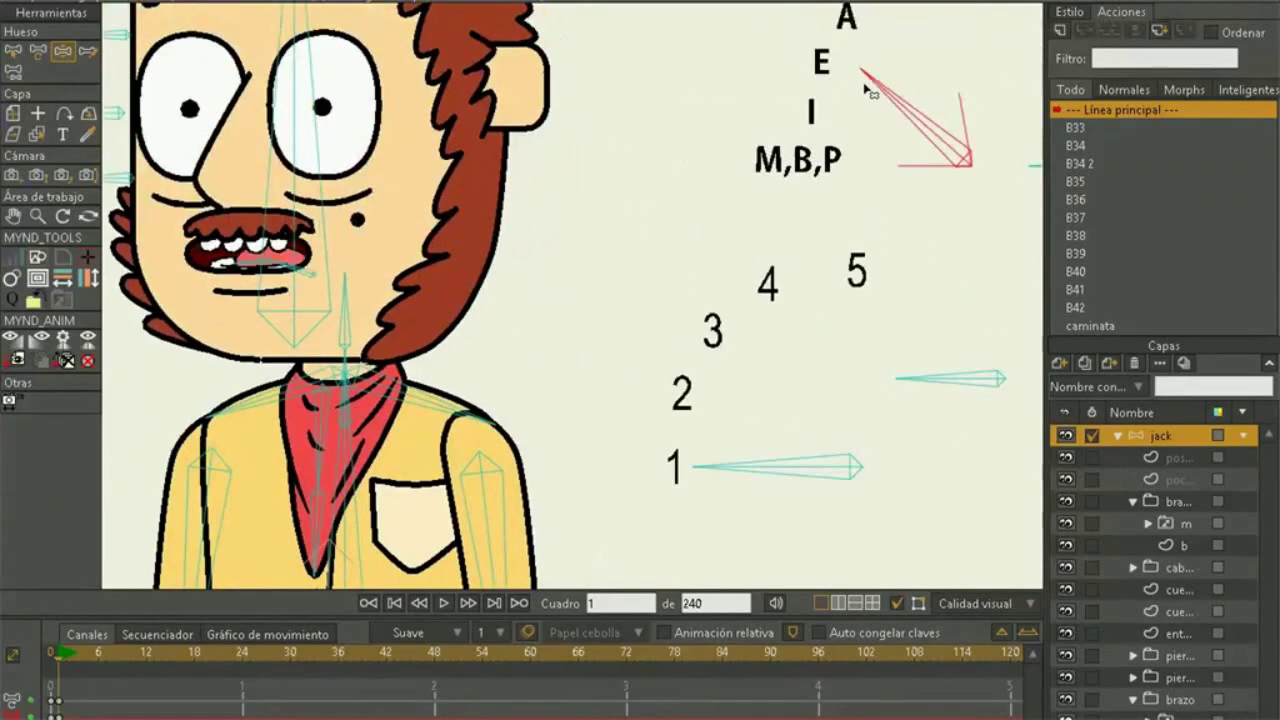
pyautogui.scroll(5, 260, 262)
pyautogui.moveTo(260, 262); pyautogui.dragTo(391, 332)
# Return the mouth dial to M,B,P
pyautogui.scroll(-5, 512, 355)
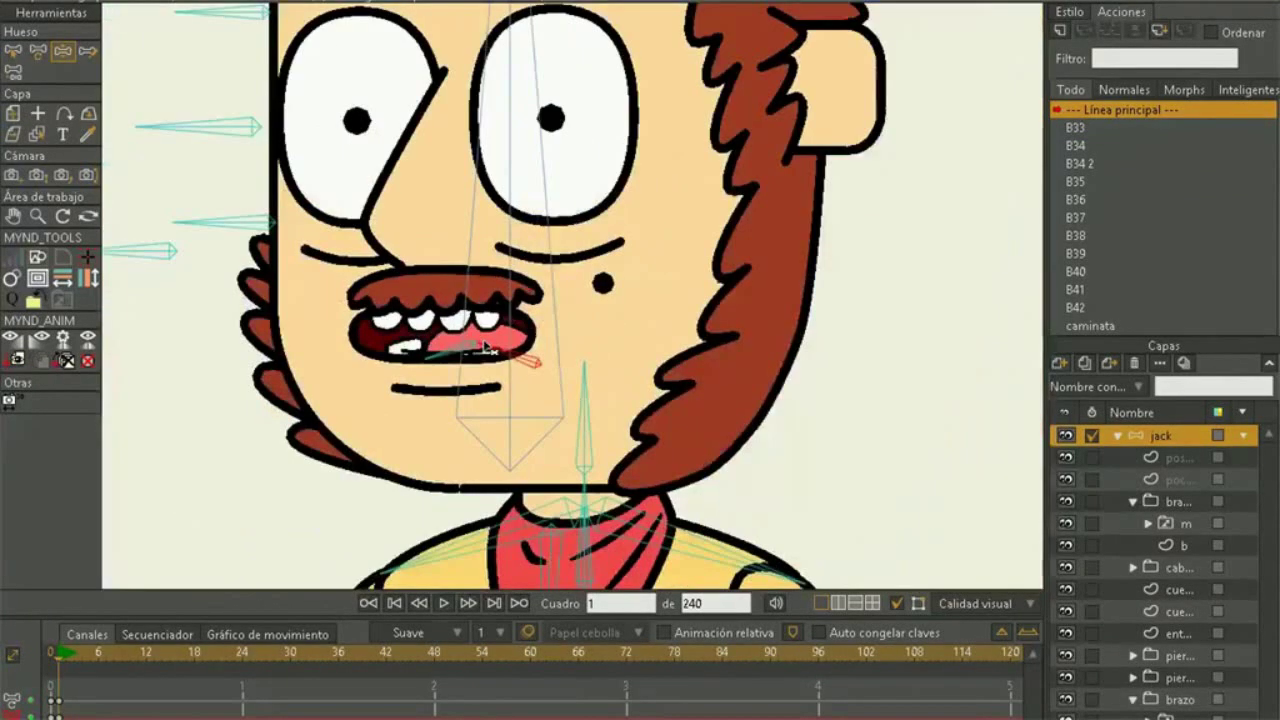
pyautogui.moveTo(800, 288); pyautogui.dragTo(770, 290)
pyautogui.scroll(1, 470, 355)
# Test the body bones by leaning the torso, and raise the character's right arm behind the head and lower it again
pyautogui.moveTo(467, 352); pyautogui.dragTo(447, 139)
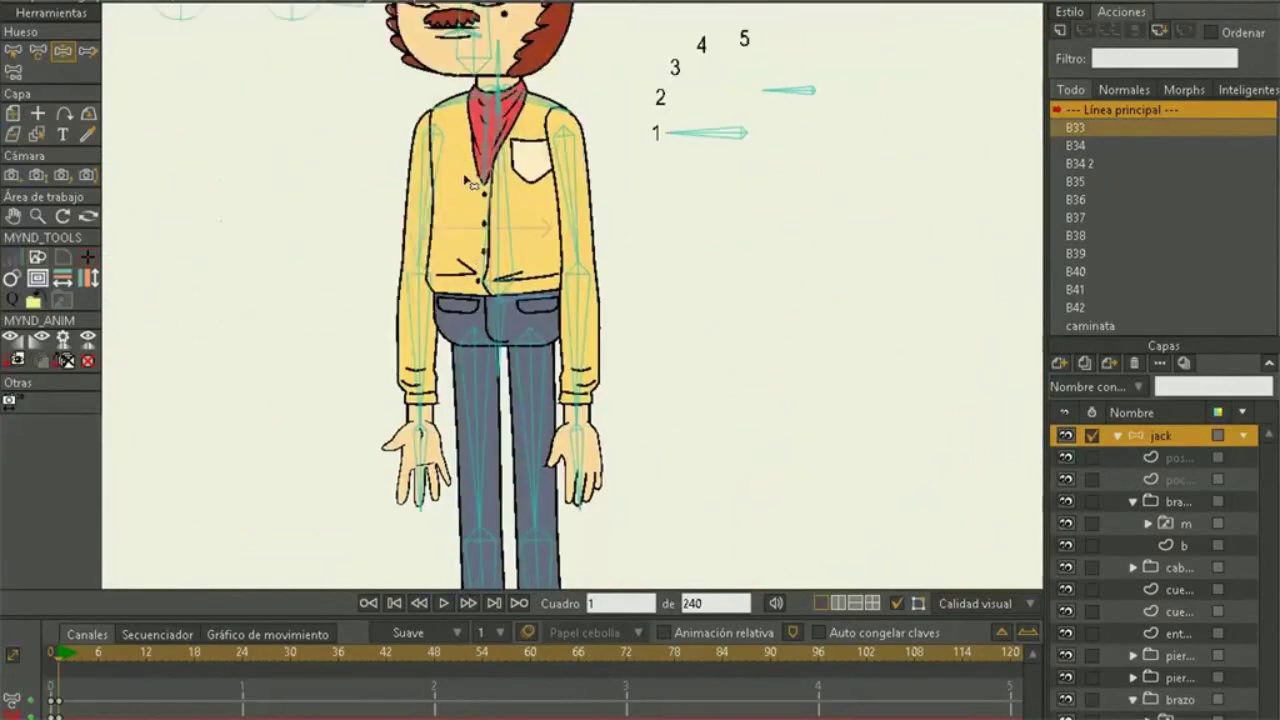
pyautogui.scroll(4, 453, 100)
pyautogui.moveTo(535, 172); pyautogui.dragTo(538, 218)
pyautogui.scroll(-4, 538, 218)
pyautogui.moveTo(632, 302); pyautogui.dragTo(674, 432)
pyautogui.moveTo(686, 494); pyautogui.dragTo(668, 506)
pyautogui.moveTo(460, 375); pyautogui.dragTo(370, 20)
pyautogui.moveTo(686, 376); pyautogui.dragTo(636, 414)
pyautogui.moveTo(550, 280)
pyautogui.mouseDown()
pyautogui.moveTo(580, 285)
pyautogui.moveTo(514, 297)
pyautogui.moveTo(556, 290)
pyautogui.mouseUp()
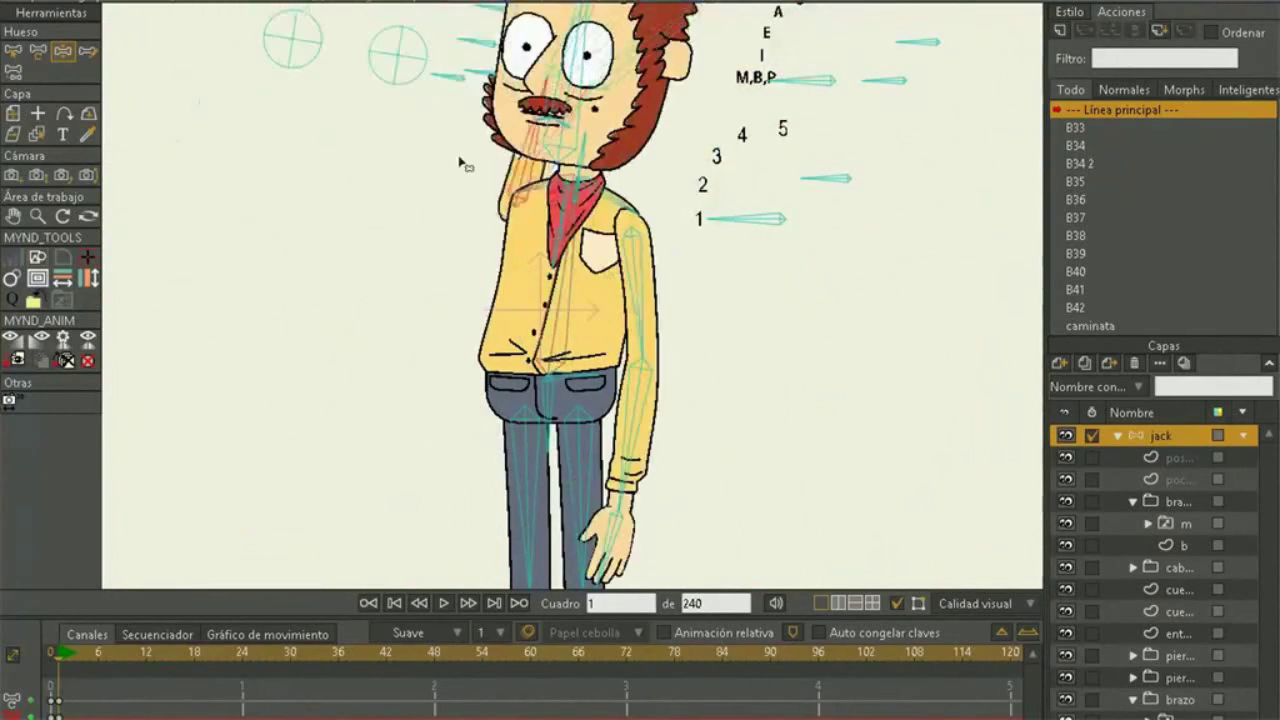
pyautogui.moveTo(460, 162); pyautogui.dragTo(455, 380)
# Move the hip bone to test how the legs bend while the feet stay planted
pyautogui.scroll(3, 474, 217)
pyautogui.moveTo(554, 262); pyautogui.dragTo(549, 93)
pyautogui.scroll(-3, 550, 91)
pyautogui.scroll(3, 550, 93)
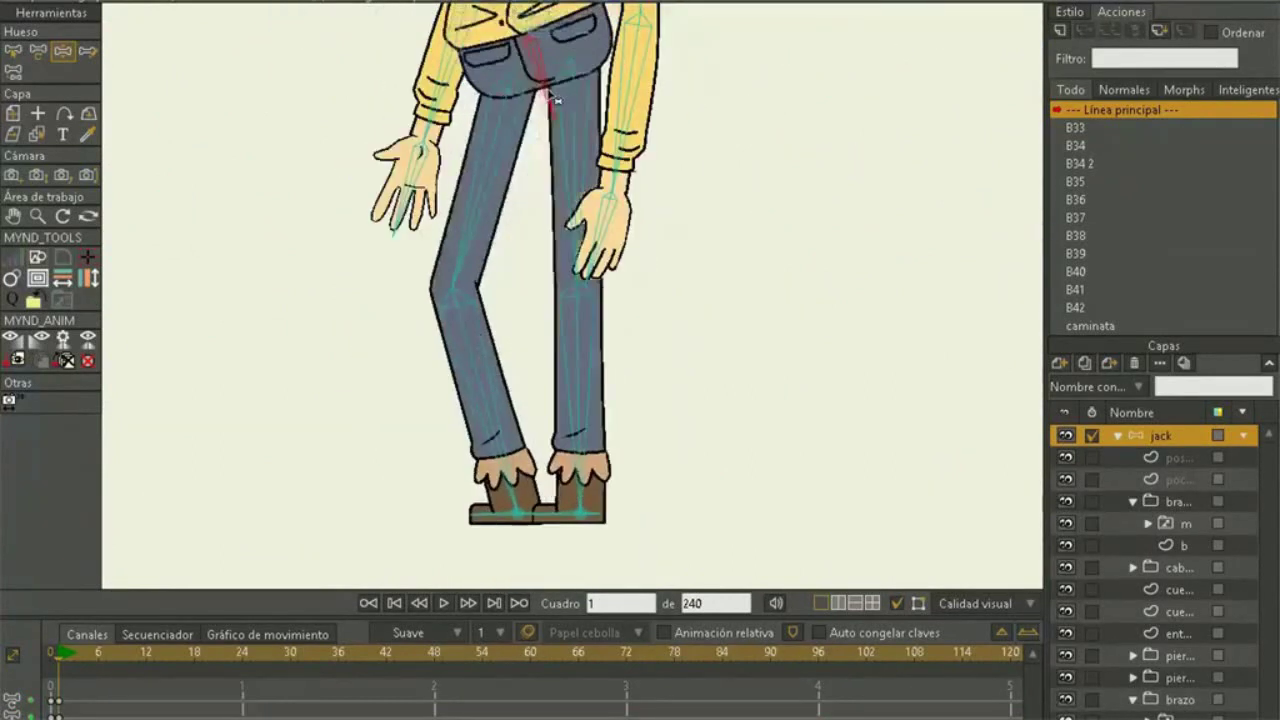
# Test the foot bones by moving and rotating the feet and lifting the heel of the character's left boot
pyautogui.scroll(5, 555, 100)
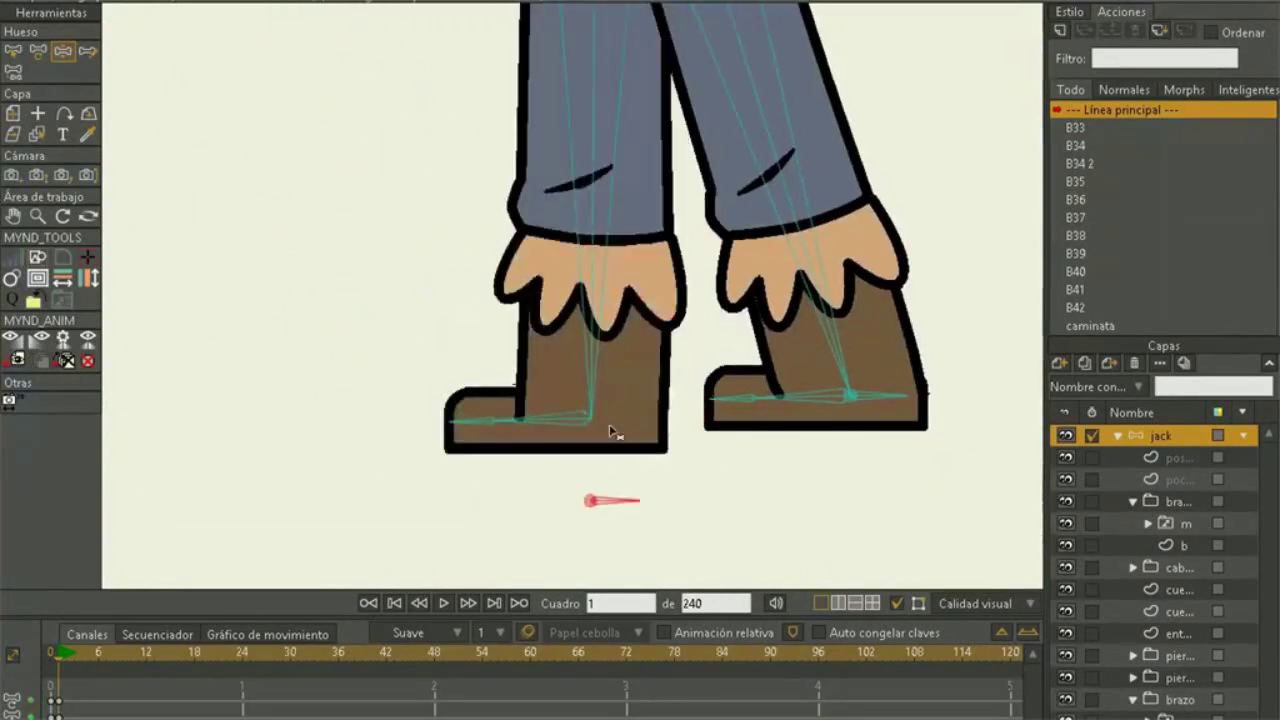
pyautogui.moveTo(609, 424); pyautogui.dragTo(465, 373)
pyautogui.moveTo(586, 293); pyautogui.dragTo(653, 292)
pyautogui.moveTo(516, 377); pyautogui.dragTo(506, 358)
pyautogui.moveTo(582, 327); pyautogui.dragTo(678, 332)
pyautogui.moveTo(545, 388); pyautogui.dragTo(638, 382)
pyautogui.moveTo(886, 392); pyautogui.dragTo(898, 290)
pyautogui.moveTo(805, 293); pyautogui.dragTo(828, 380)
# Move the hips once more and reset the whole pose by deleting the keyframes at frame 1
pyautogui.scroll(-6, 814, 300)
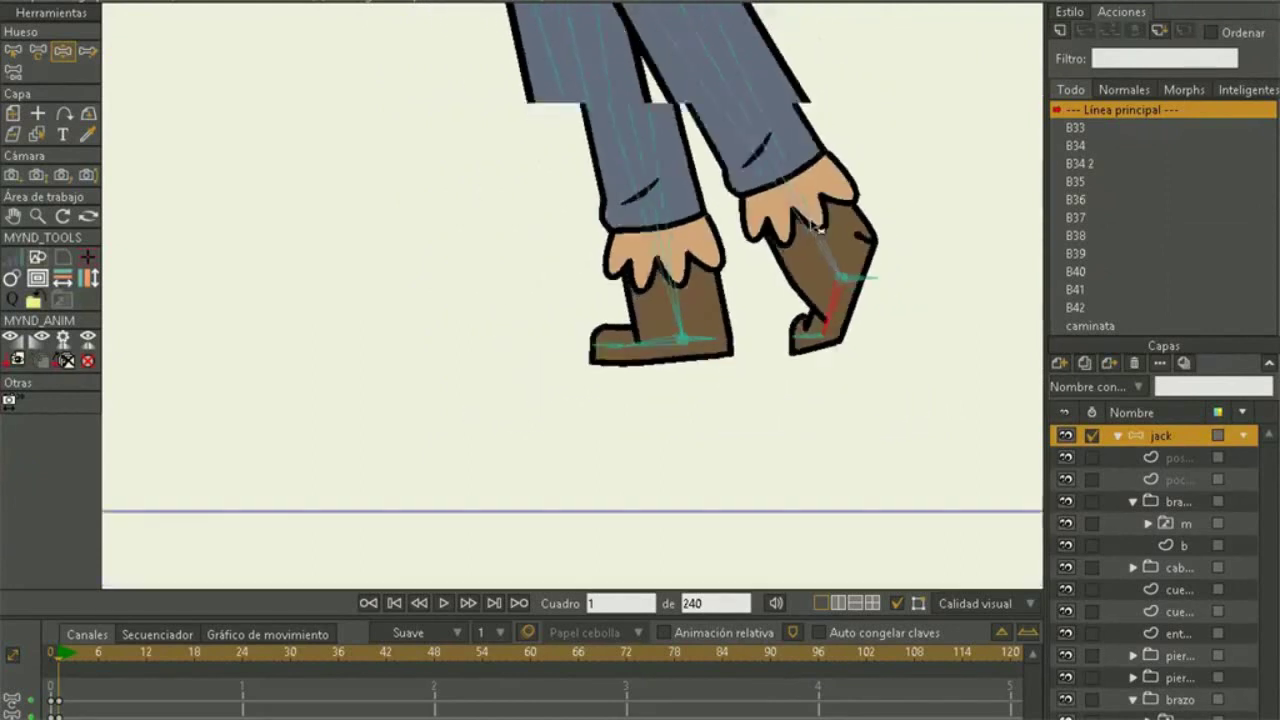
pyautogui.moveTo(793, 114); pyautogui.dragTo(792, 126)
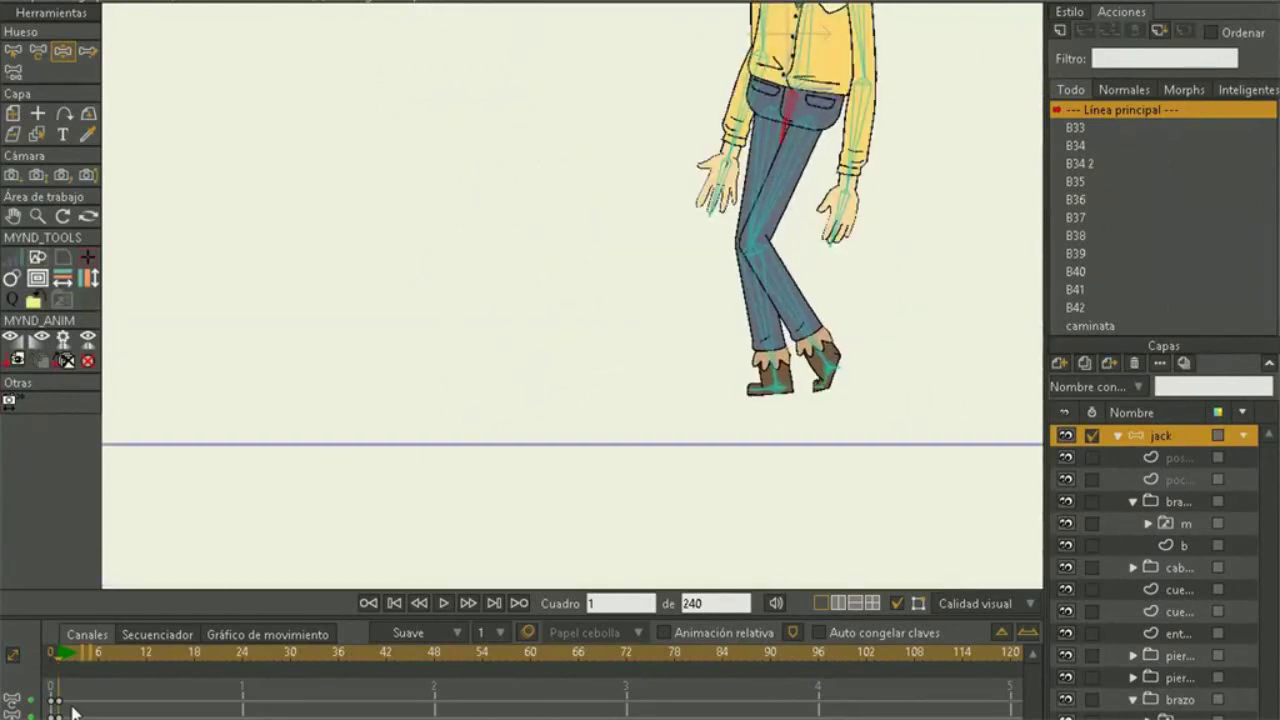
pyautogui.moveTo(72, 710); pyautogui.dragTo(48, 676)
pyautogui.press('Delete')
# Set both hand switch layers to mano 7 through the switch selection window (Selección de Cambio), and close it
pyautogui.moveTo(850, 45); pyautogui.dragTo(748, 233)
pyautogui.click(408, 1)
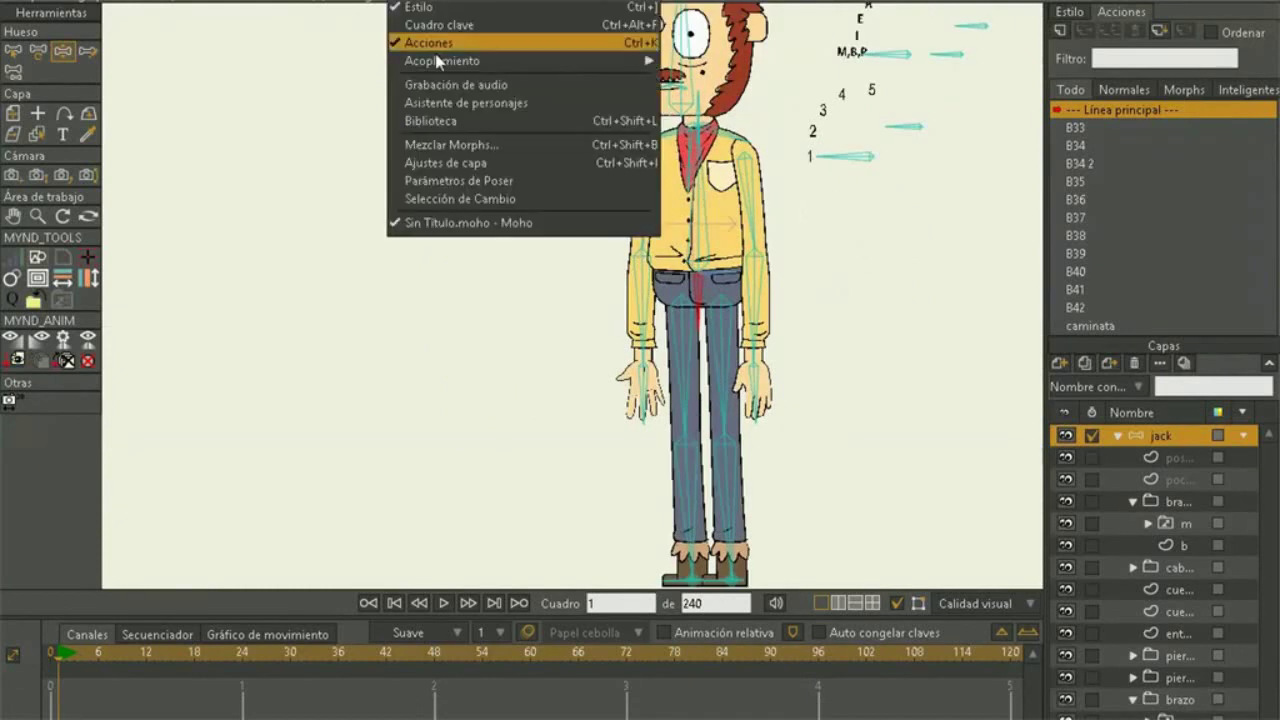
pyautogui.click(472, 199)
pyautogui.click(1188, 525)
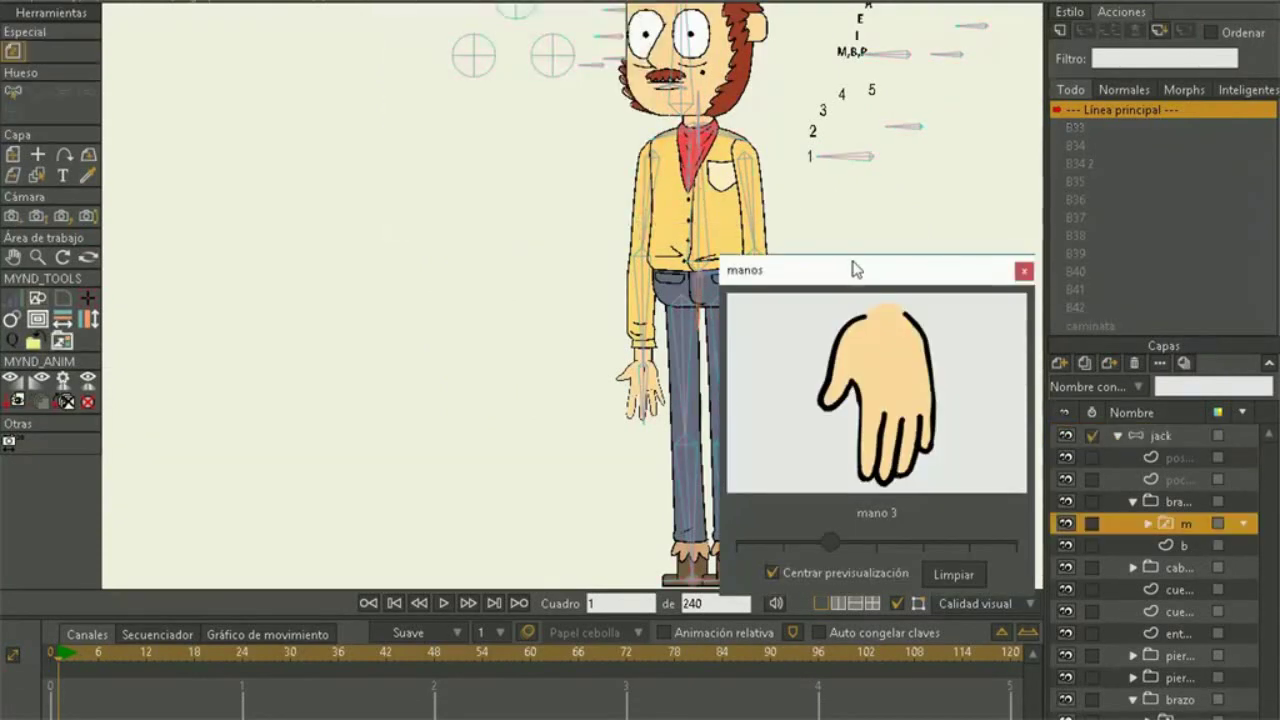
pyautogui.moveTo(780, 270); pyautogui.dragTo(355, 203)
pyautogui.scroll(5, 700, 360)
pyautogui.moveTo(437, 475); pyautogui.dragTo(594, 476)
pyautogui.moveTo(300, 476); pyautogui.dragTo(594, 476)
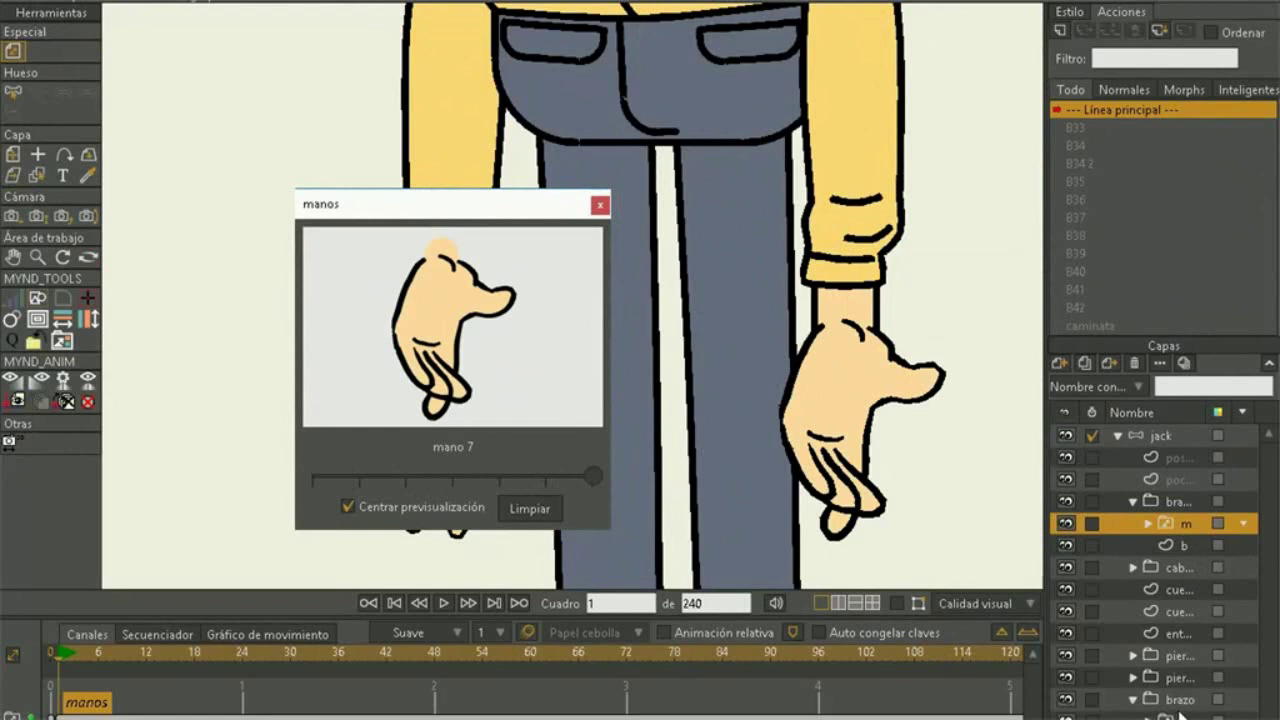
pyautogui.click(1180, 714)
pyautogui.click(599, 209)
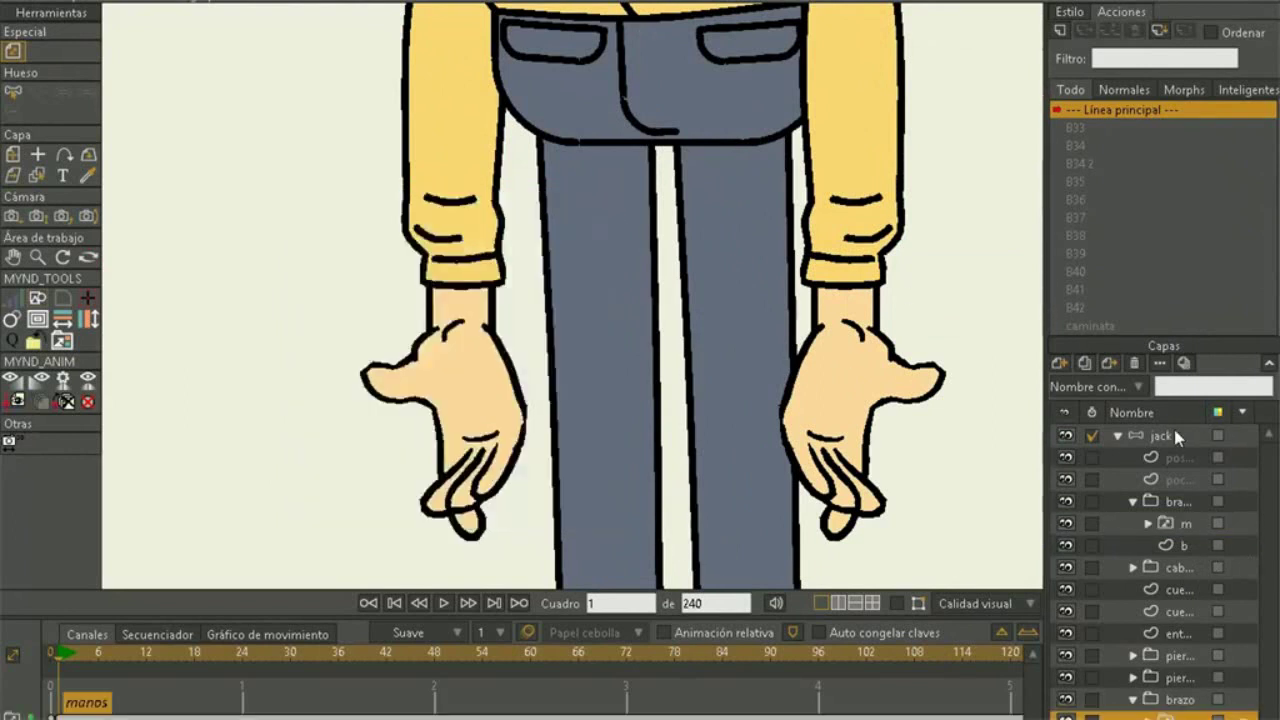
# Select the jack rig layer and turn the bone display back on
pyautogui.click(1173, 434)
pyautogui.scroll(-10, 688, 350)
pyautogui.scroll(8, 740, 375)
pyautogui.click(898, 603)
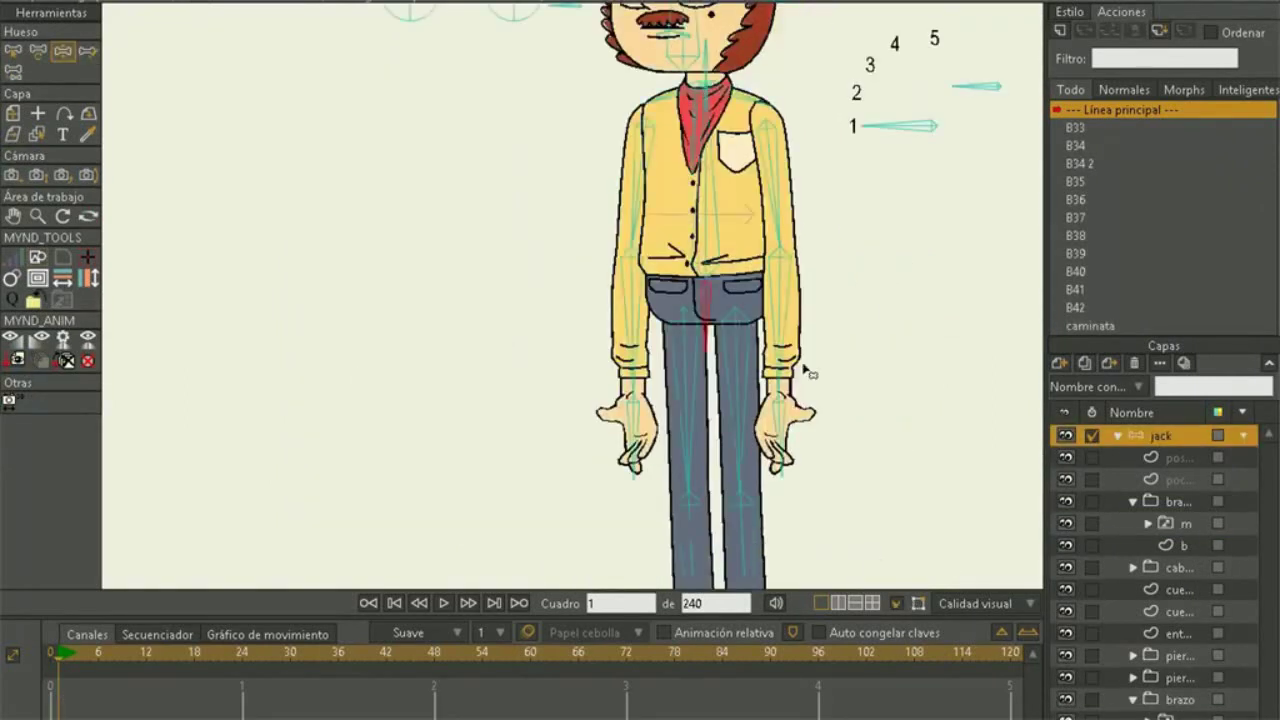
# Raise both forearms with the palms up and angle the character's right hand outward
pyautogui.moveTo(802, 364); pyautogui.dragTo(952, 127)
pyautogui.moveTo(622, 303); pyautogui.dragTo(474, 118)
pyautogui.moveTo(474, 78); pyautogui.dragTo(434, 109)
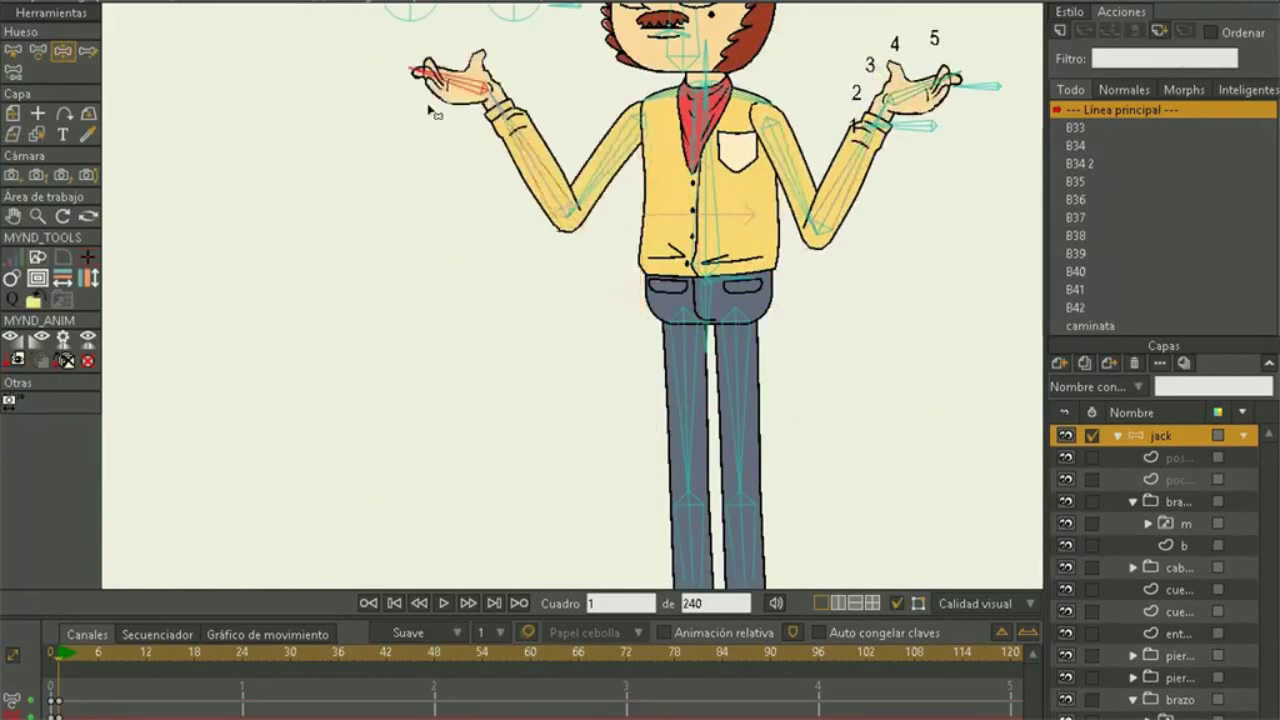
# Refine the shrug by bringing both elbows closer to the torso and adjusting the forearms and hands
pyautogui.scroll(-3, 446, 120)
pyautogui.moveTo(535, 182); pyautogui.dragTo(560, 208)
pyautogui.moveTo(795, 190); pyautogui.dragTo(782, 227)
pyautogui.scroll(3, 663, 218)
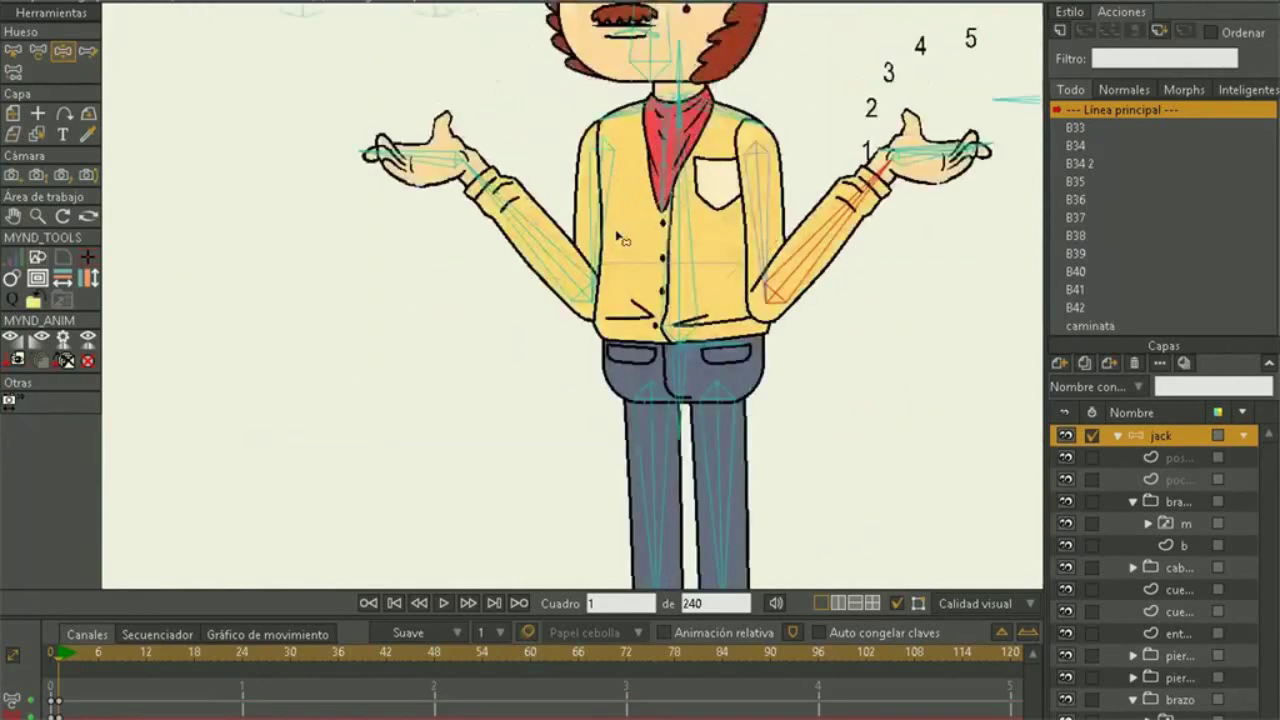
pyautogui.moveTo(462, 170); pyautogui.dragTo(430, 158)
pyautogui.moveTo(350, 146); pyautogui.dragTo(320, 116)
# Lean the torso and head, and shift the pupils sideways with the eye control circles
pyautogui.moveTo(669, 192); pyautogui.dragTo(667, 356)
pyautogui.scroll(-4, 667, 356)
pyautogui.scroll(3, 657, 248)
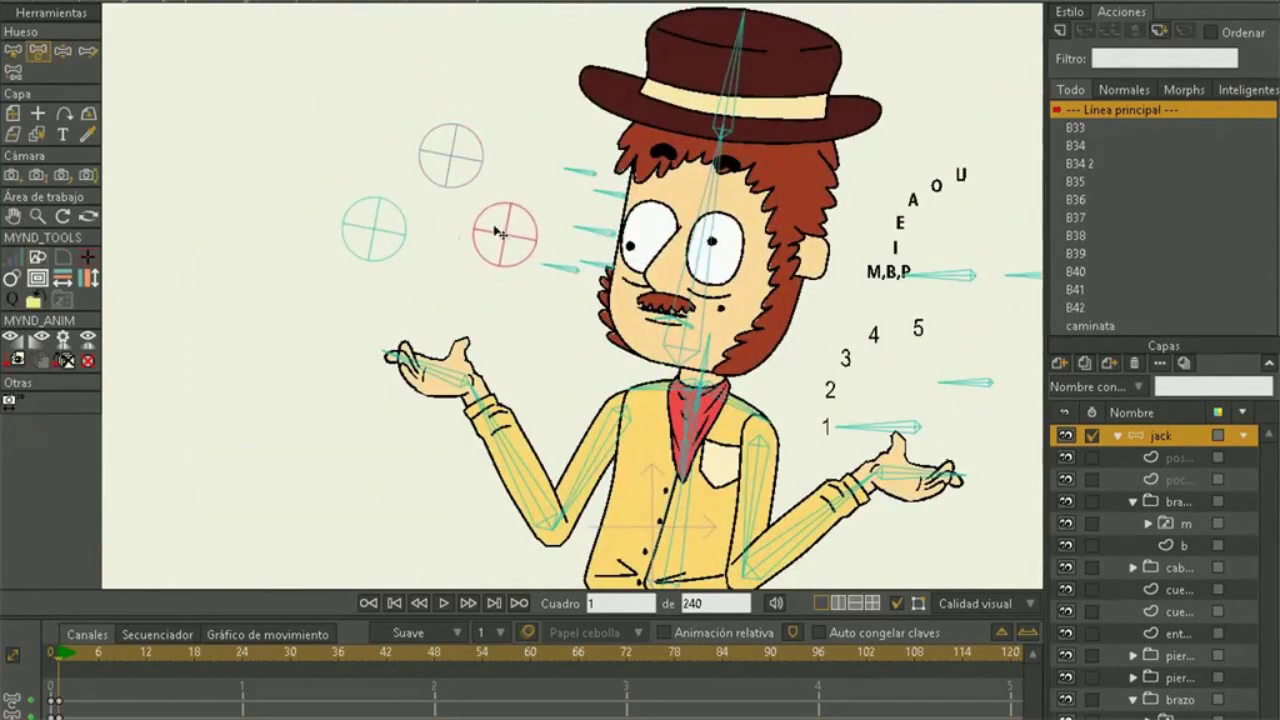
# Raise the lower eyelids by rotating their control bones with the Manipulate Bones tool
pyautogui.click(64, 52)
pyautogui.scroll(3, 562, 355)
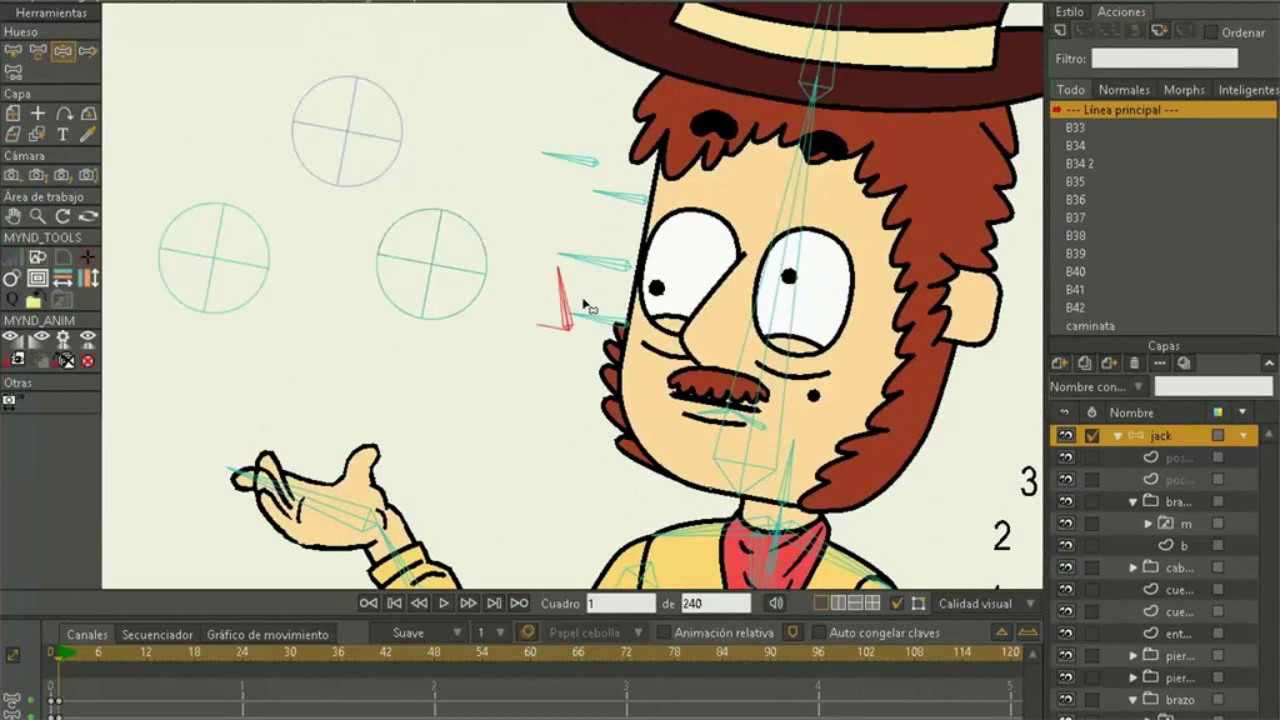
pyautogui.click(598, 260)
pyautogui.scroll(-3, 604, 312)
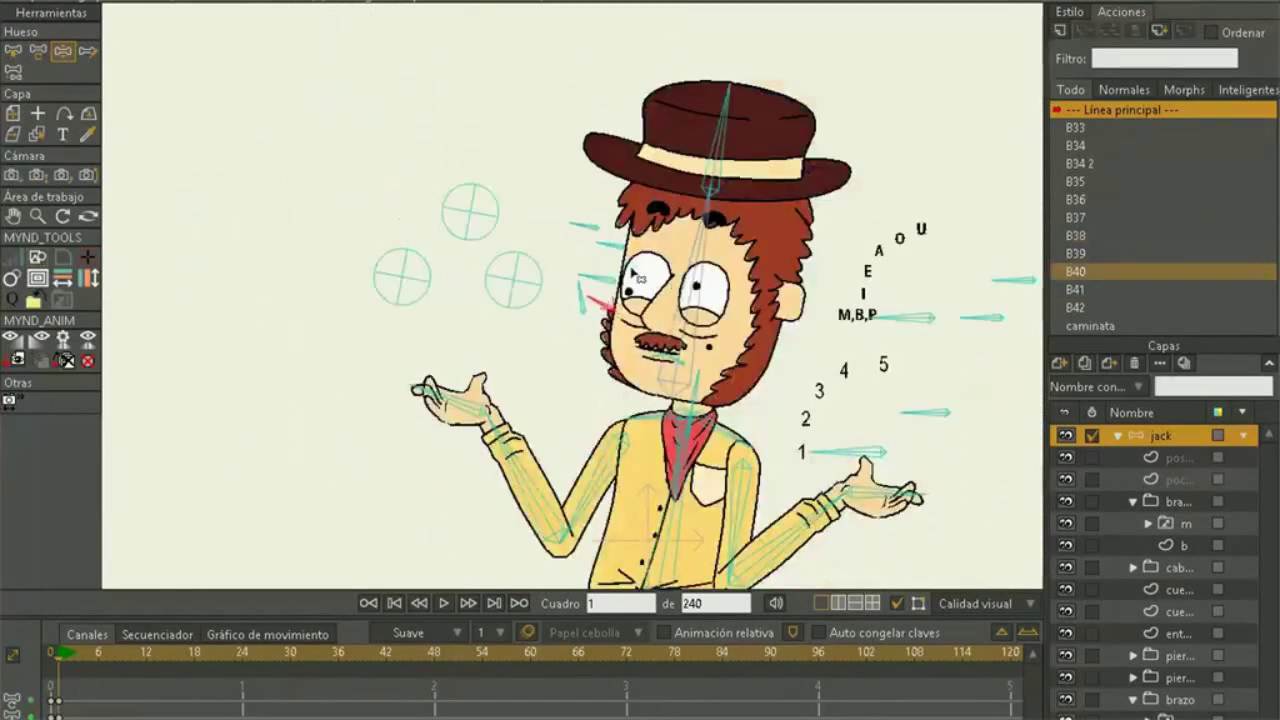
# Lower the eyebrows with their height control and turn the eyebrow shape dial to 5
pyautogui.scroll(3, 716, 388)
pyautogui.moveTo(755, 402); pyautogui.dragTo(750, 403)
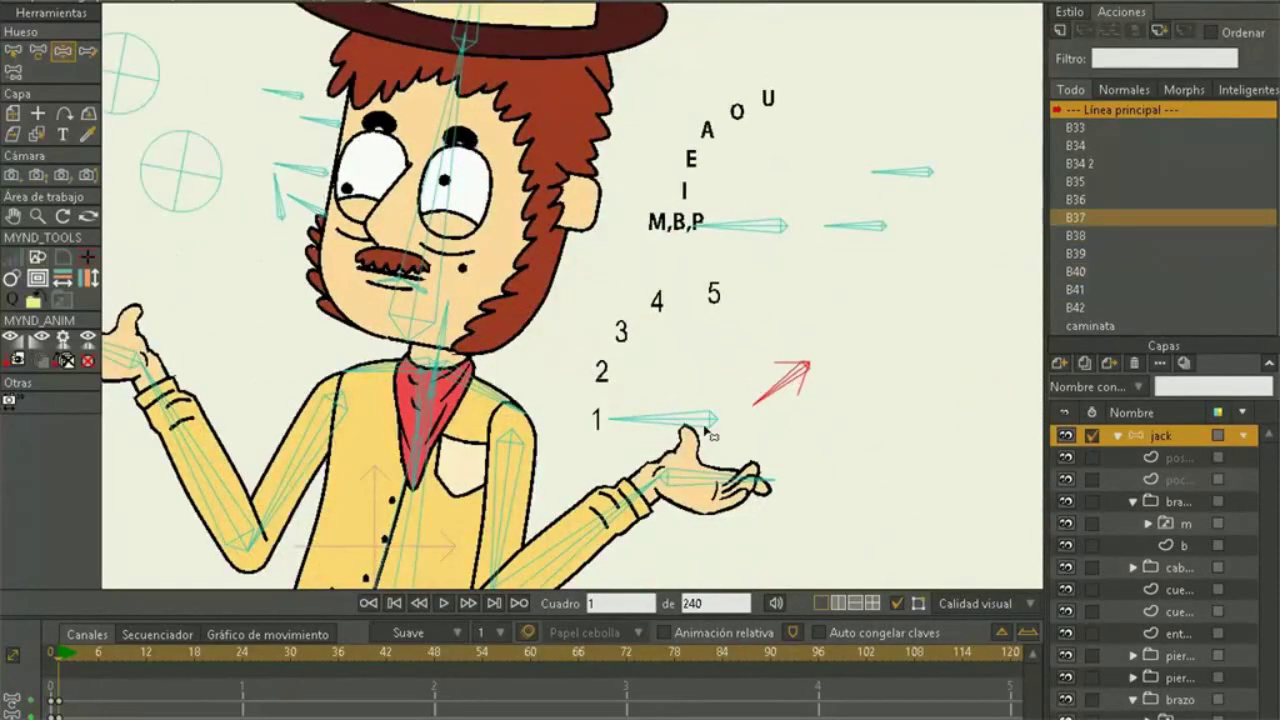
pyautogui.moveTo(672, 422); pyautogui.dragTo(715, 313)
pyautogui.scroll(-2, 714, 312)
# Lower the upper eyelids slightly with their B36 control bone
pyautogui.scroll(5, 442, 198)
pyautogui.moveTo(430, 150); pyautogui.dragTo(457, 208)
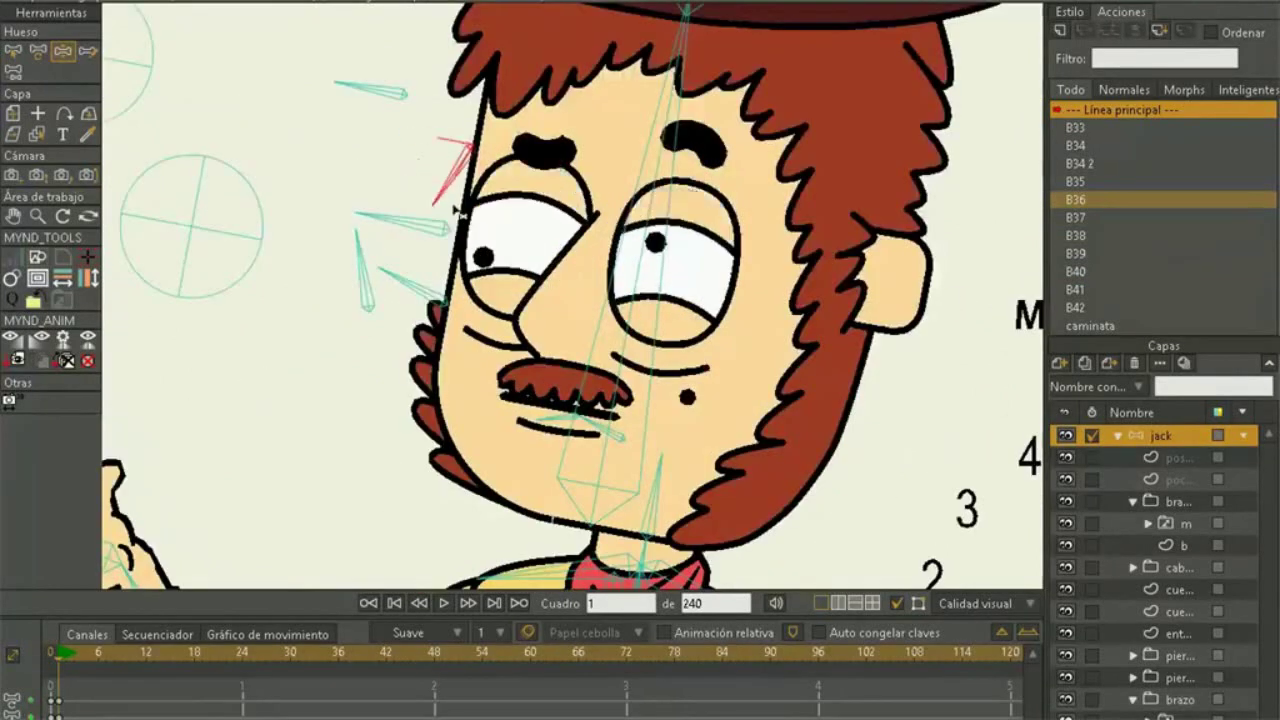
pyautogui.scroll(-5, 460, 210)
# Lower the hips to bend both knees and reposition the character's left foot
pyautogui.scroll(2, 590, 258)
pyautogui.scroll(3, 652, 260)
pyautogui.moveTo(652, 260); pyautogui.dragTo(656, 20)
pyautogui.moveTo(540, 168); pyautogui.dragTo(558, 182)
pyautogui.moveTo(617, 475)
pyautogui.mouseDown()
pyautogui.moveTo(638, 487)
pyautogui.moveTo(625, 470)
pyautogui.mouseUp()
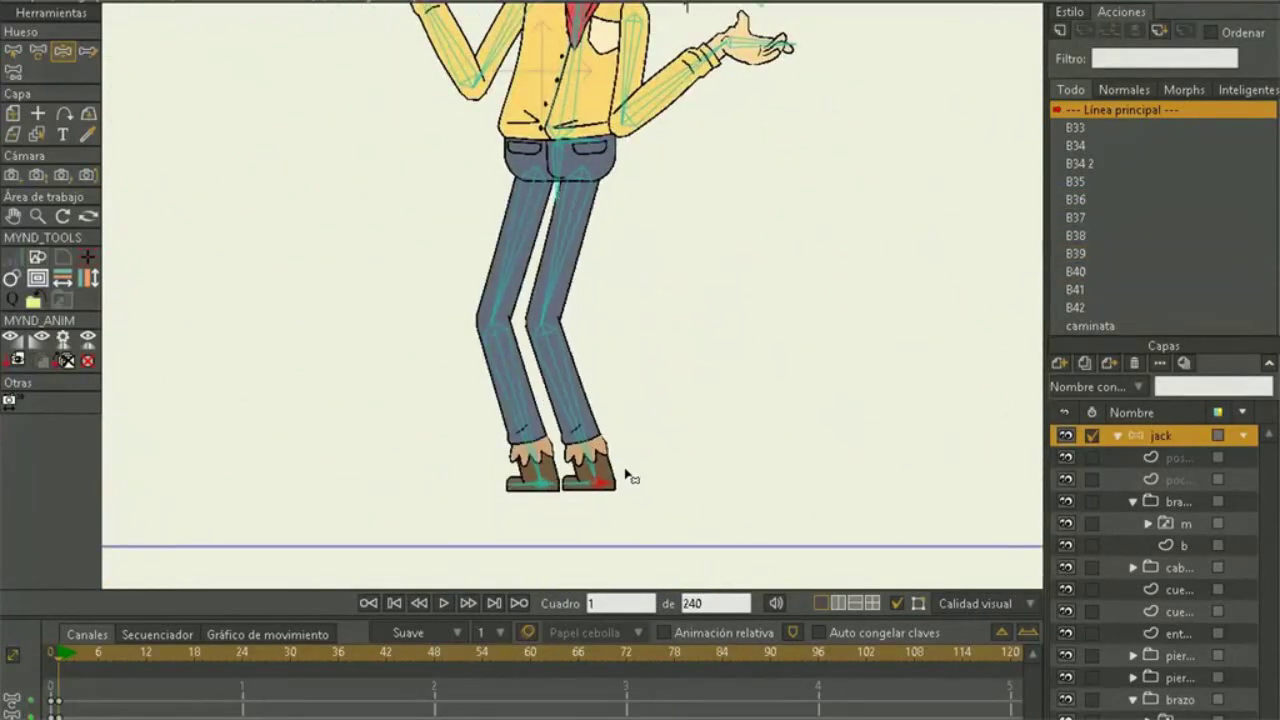
# Shift the hips to straighten the character's left leg and tilt the hat
pyautogui.scroll(-3, 560, 480)
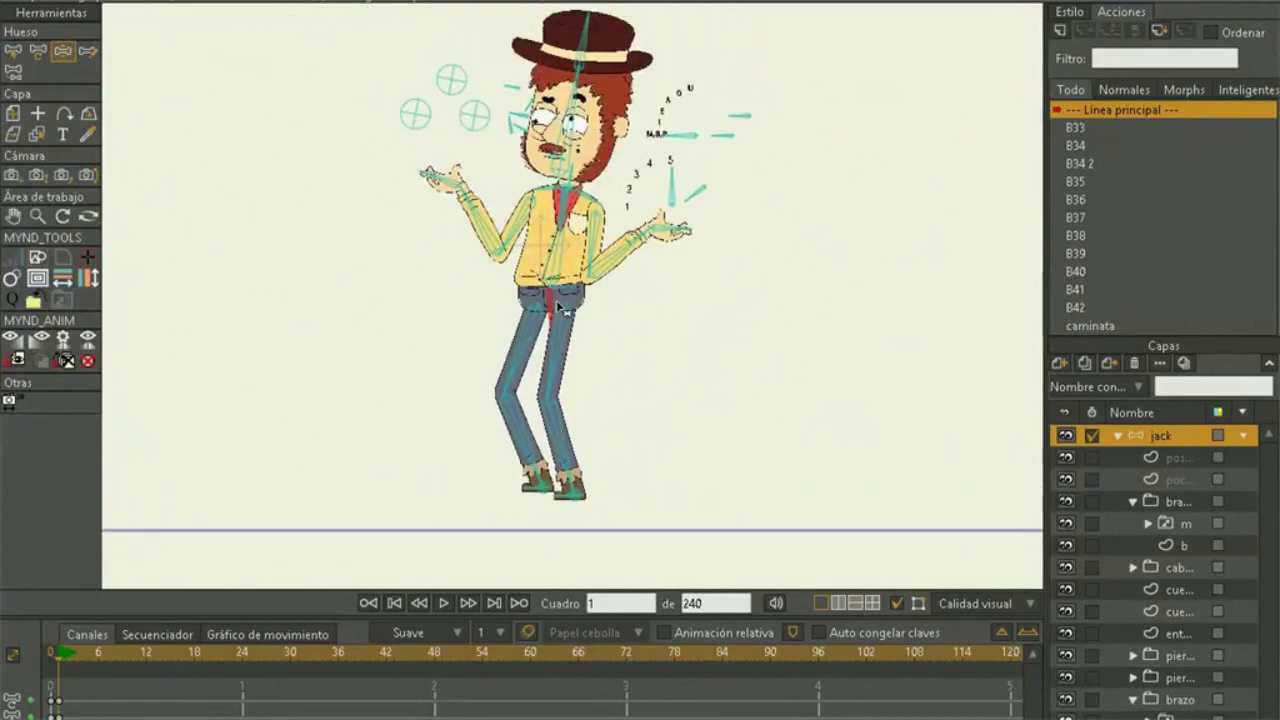
pyautogui.scroll(-1, 562, 247)
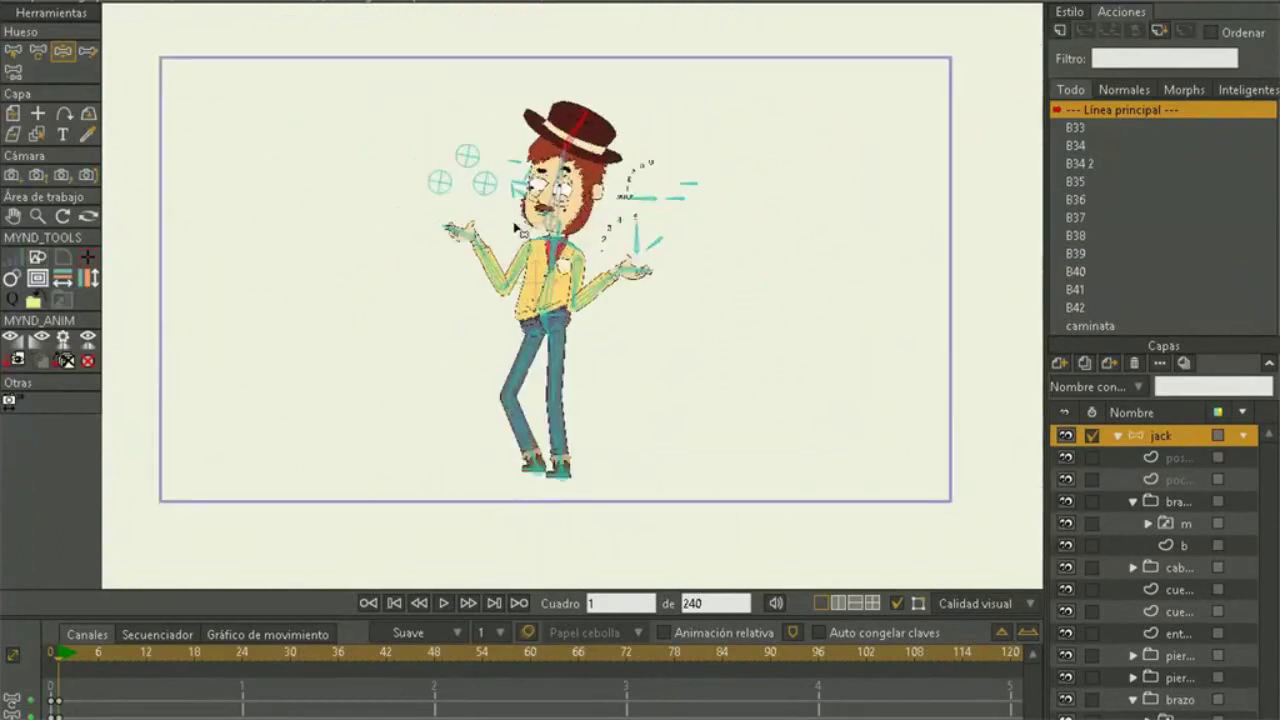
pyautogui.scroll(3, 562, 247)
# Turn the mouth dial to A and adjust the open mouth with its shape controls
pyautogui.moveTo(560, 244); pyautogui.dragTo(468, 460)
pyautogui.scroll(3, 592, 245)
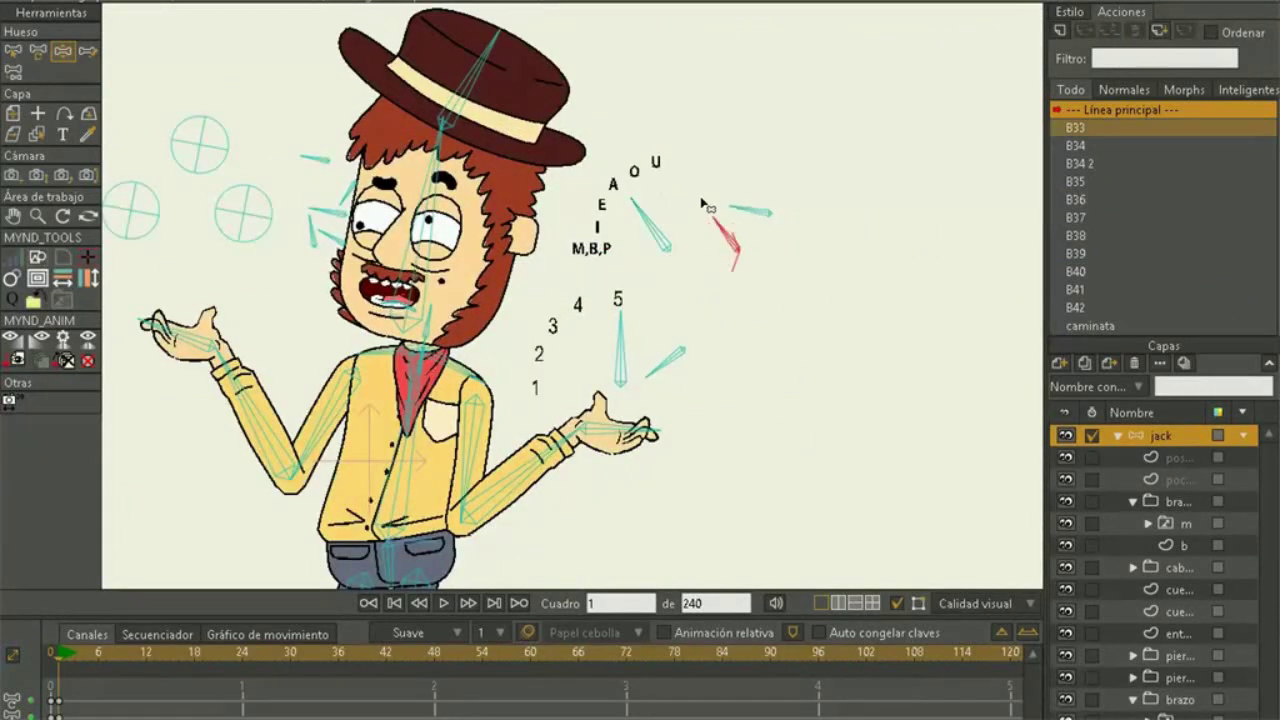
pyautogui.moveTo(705, 205); pyautogui.dragTo(722, 197)
# Half-close the upper eyelids and relax the lower eyelids with the B42 control bone
pyautogui.scroll(2, 500, 215)
pyautogui.moveTo(328, 214); pyautogui.dragTo(525, 177)
pyautogui.scroll(-3, 525, 177)
pyautogui.scroll(5, 525, 177)
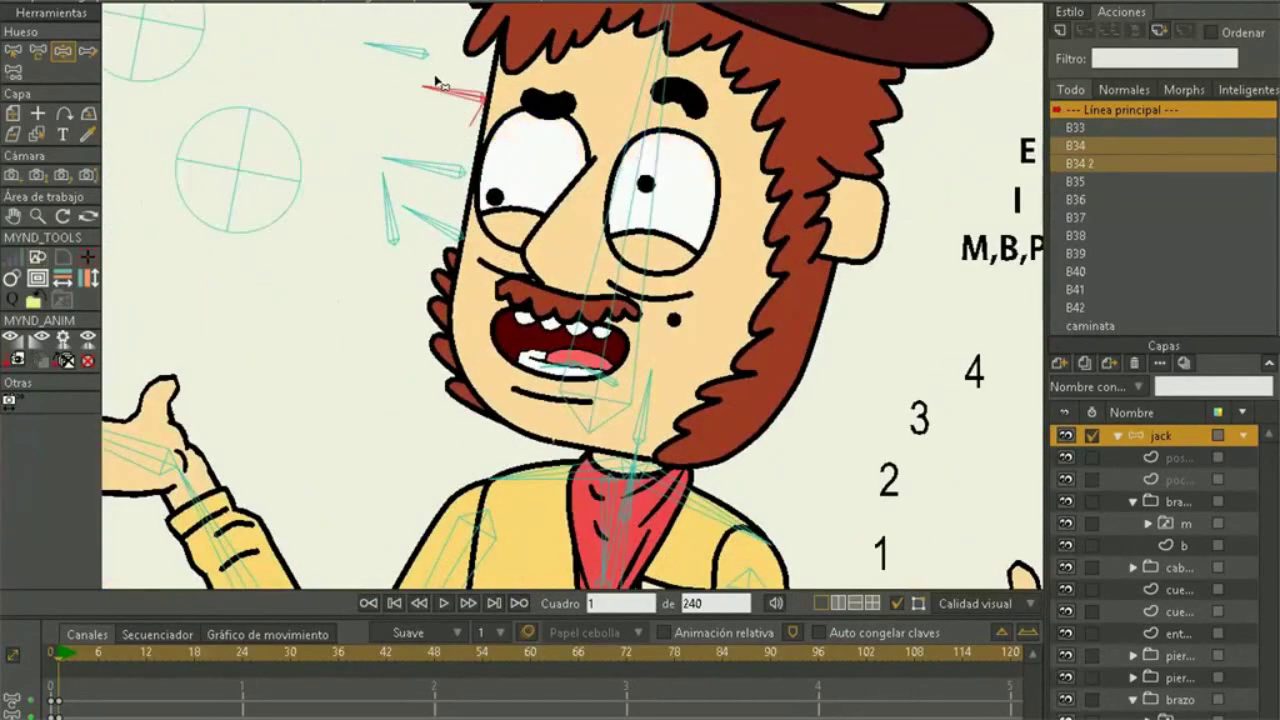
pyautogui.moveTo(437, 83); pyautogui.dragTo(478, 145)
pyautogui.moveTo(410, 219); pyautogui.dragTo(406, 209)
pyautogui.moveTo(387, 192); pyautogui.dragTo(353, 275)
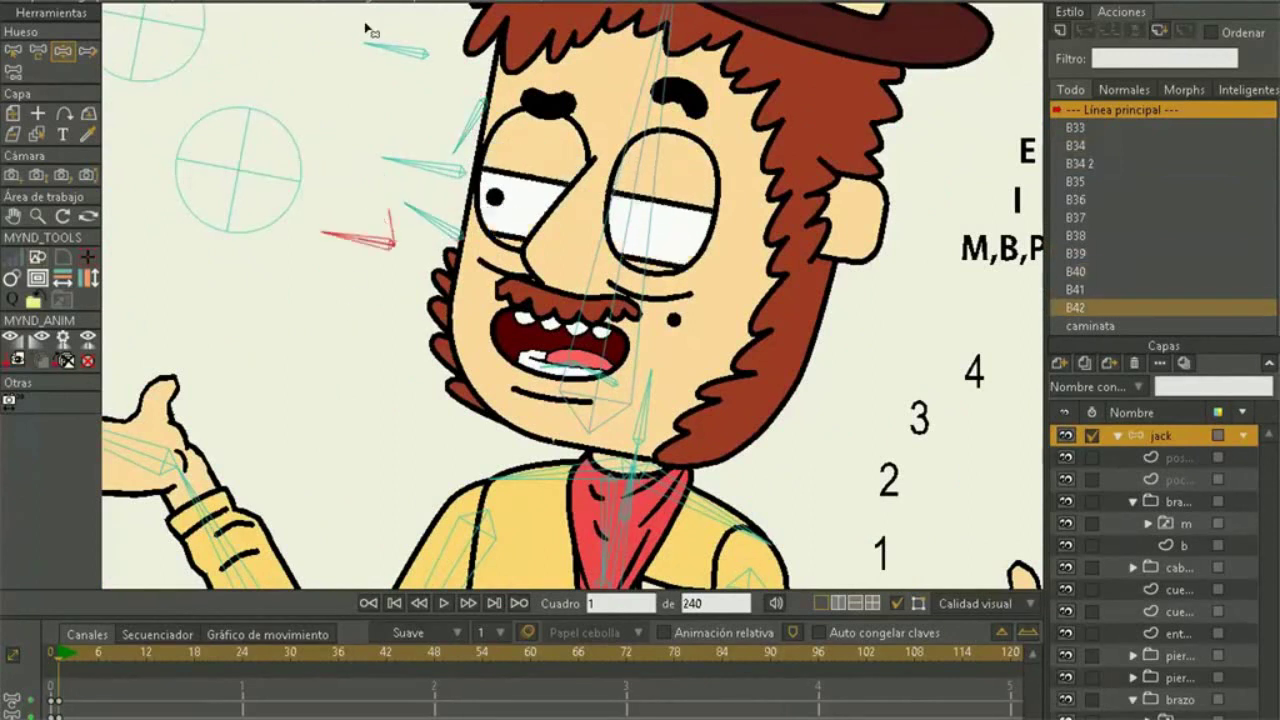
# Raise both upper eyelids with their control bones to open the character's eyes wider
pyautogui.moveTo(371, 42); pyautogui.dragTo(380, 80)
pyautogui.moveTo(456, 138); pyautogui.dragTo(460, 103)
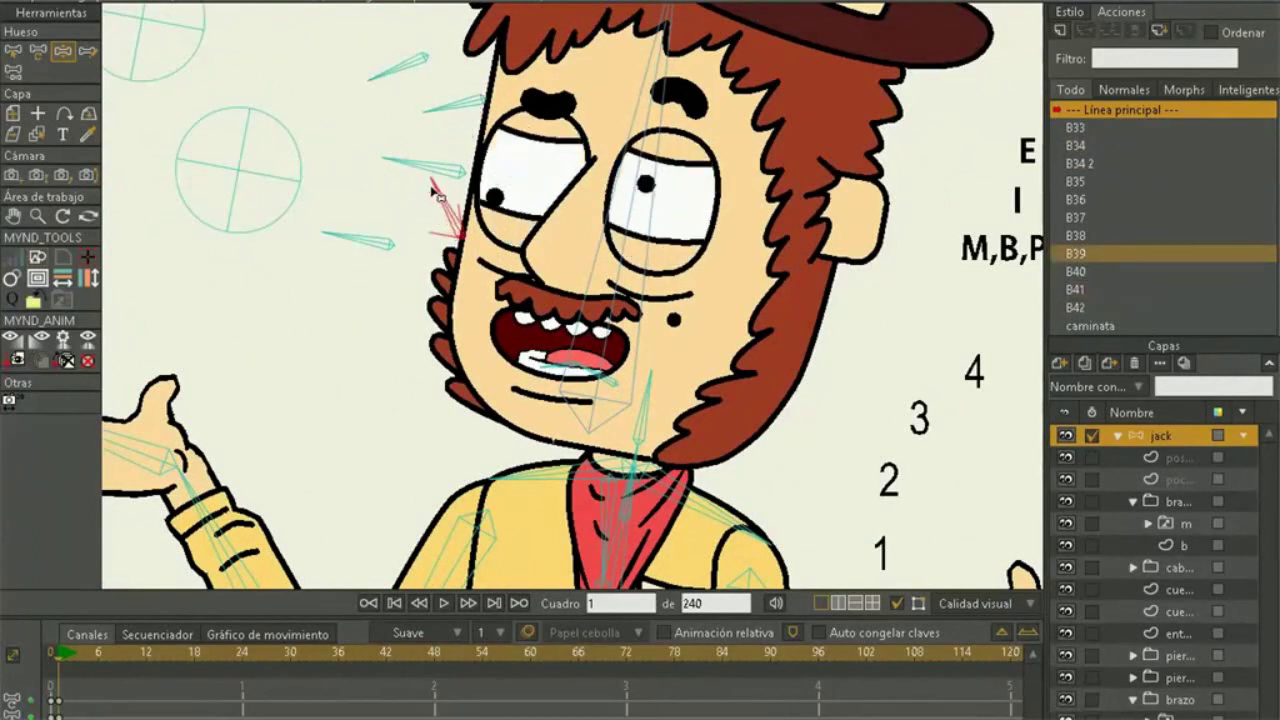
# Preview a render of the finished shrugging pose, examine the full figure in frame, and close the preview
pyautogui.scroll(-5, 437, 190)
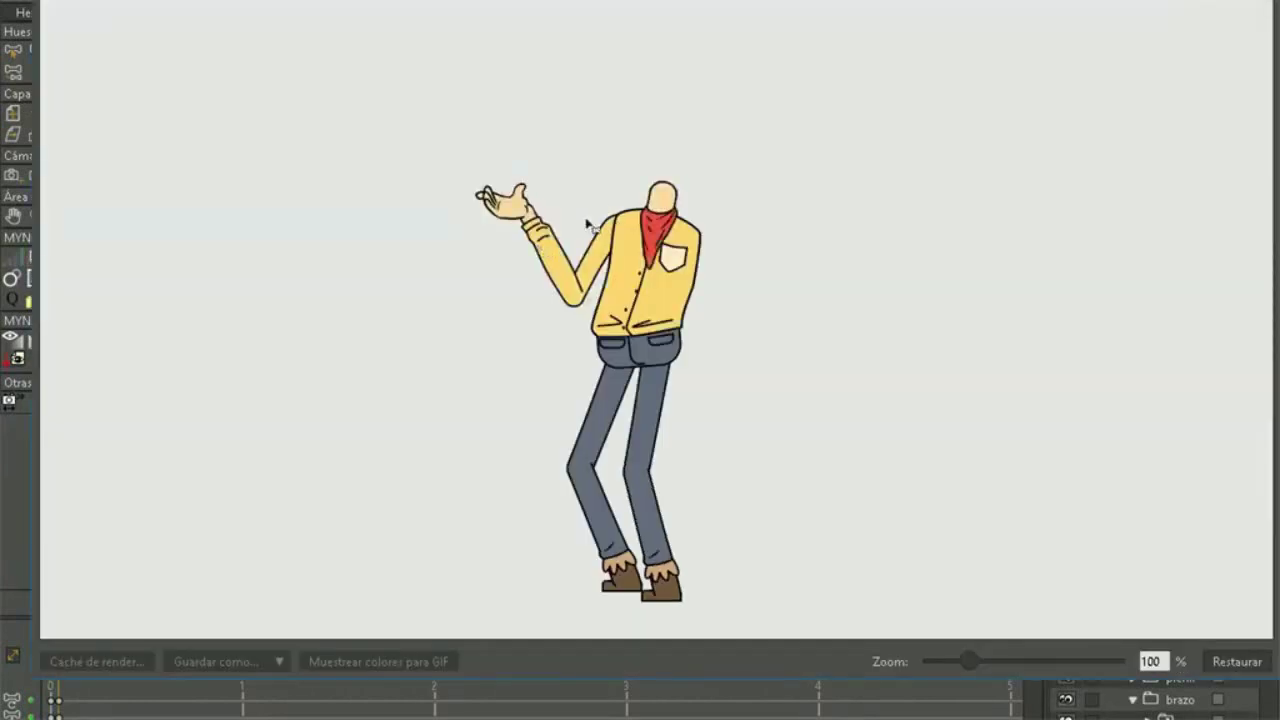
pyautogui.scroll(-6, 650, 210)
pyautogui.scroll(5, 660, 200)
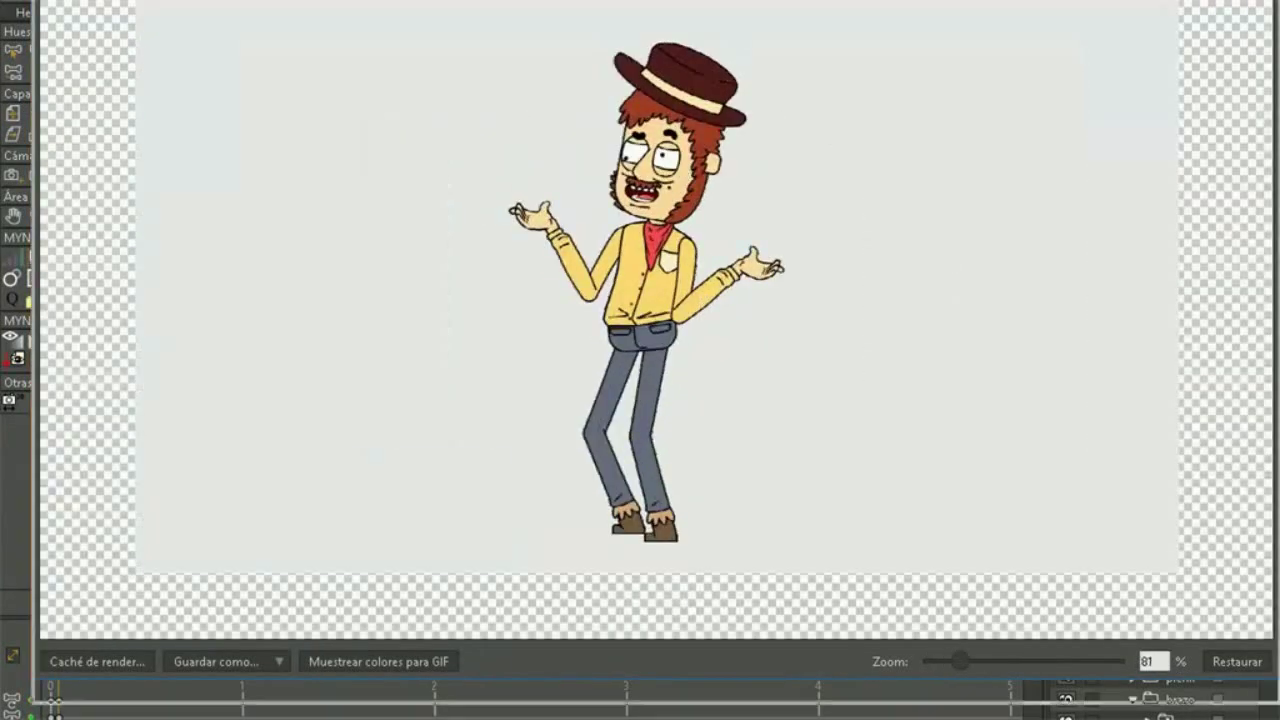
pyautogui.scroll(1, 714, 282)
pyautogui.scroll(-2, 603, 273)
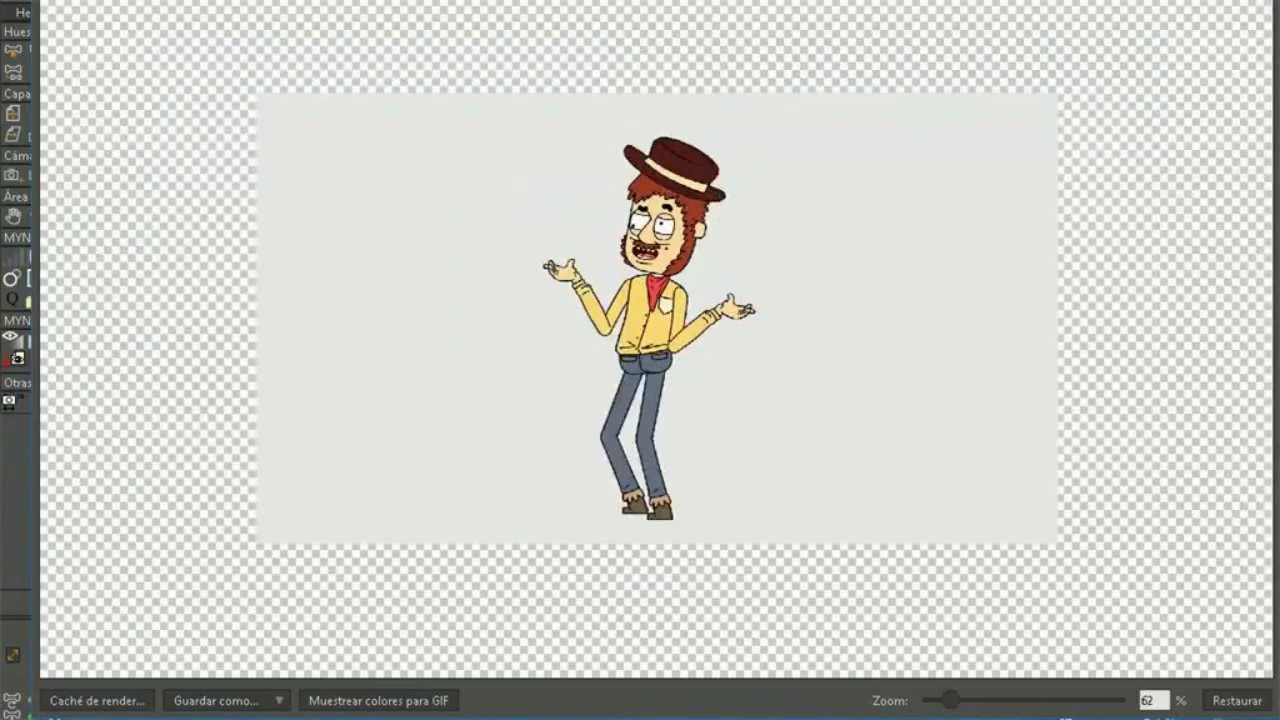
pyautogui.click(1258, 3)
# Play the western-street scene from frame 0 to examine the jack character's walk animation
pyautogui.scroll(-3, 819, 200)
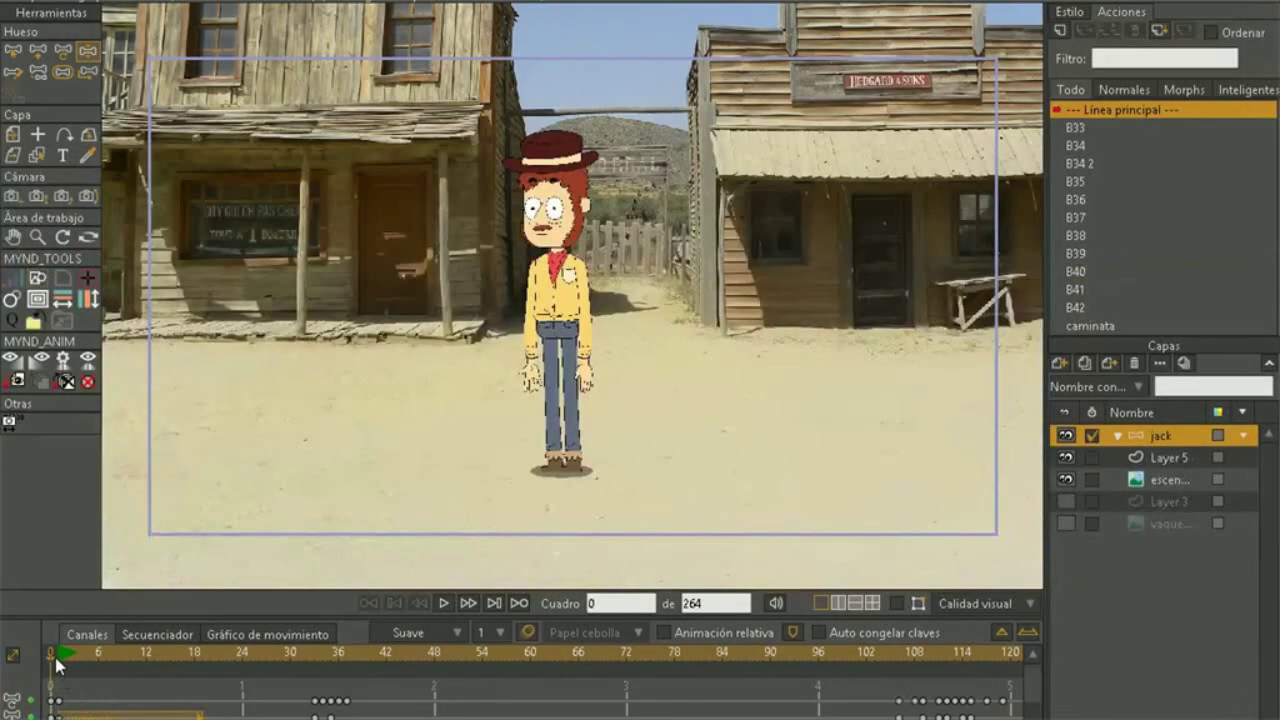
pyautogui.click(54, 653)
pyautogui.click(444, 602)
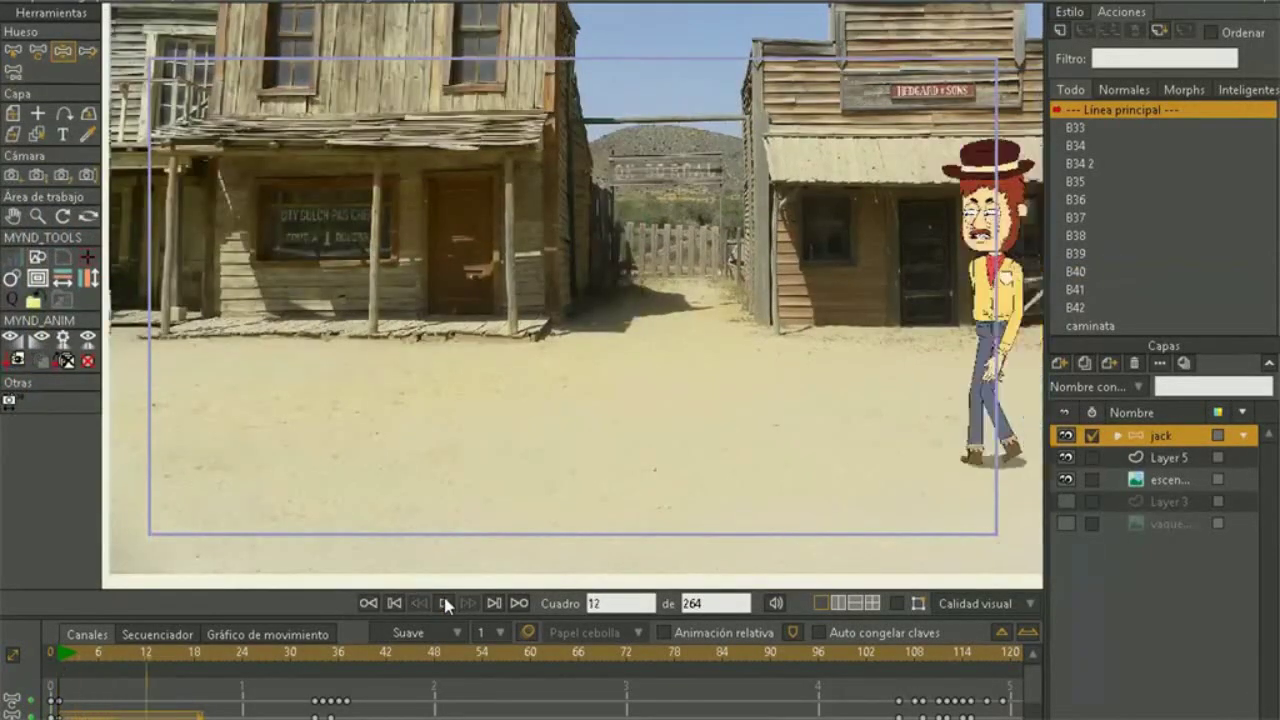